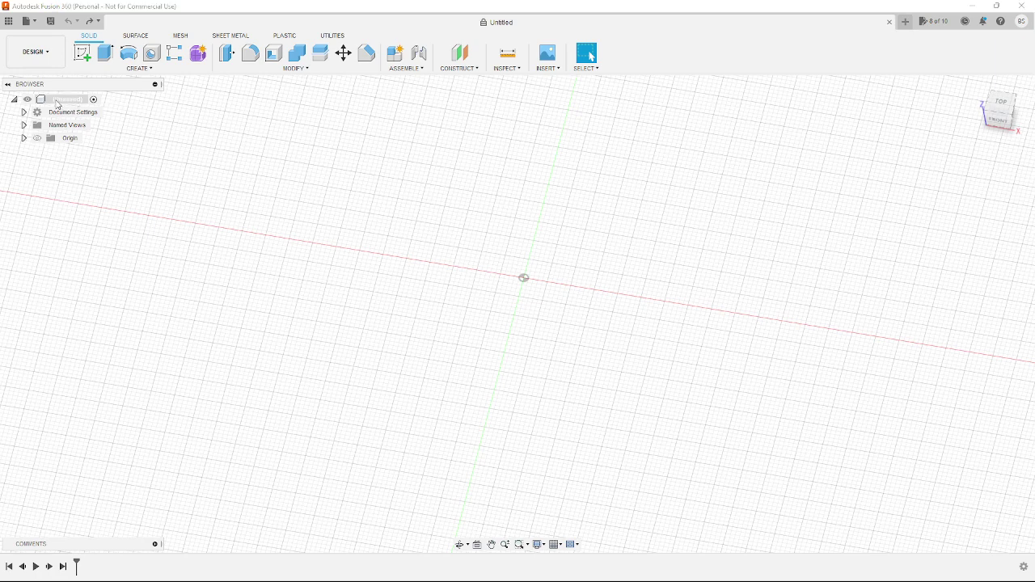
Add a new component, Component1, under the design root
right_click(58, 105)
click(84, 110)
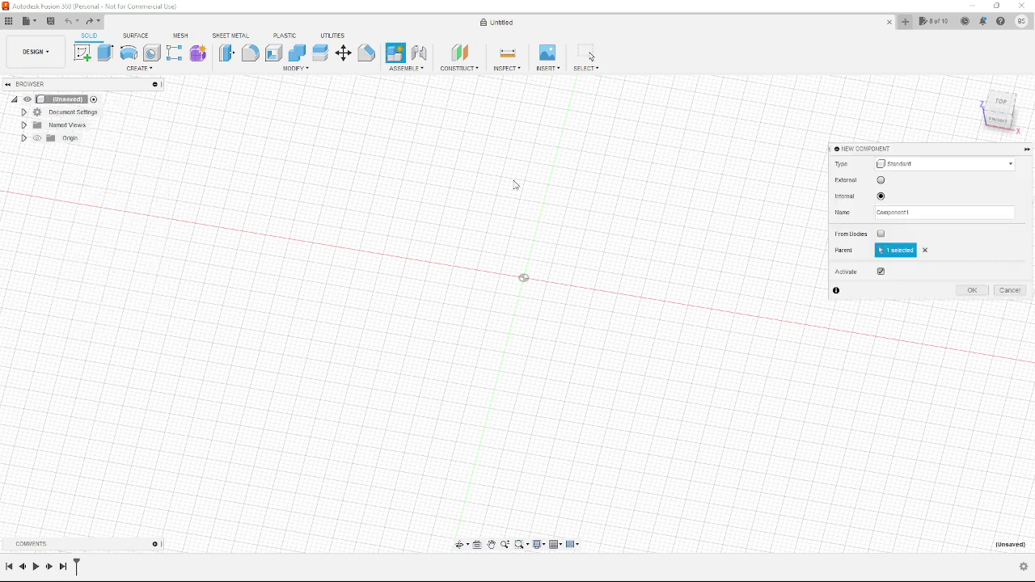
click(972, 290)
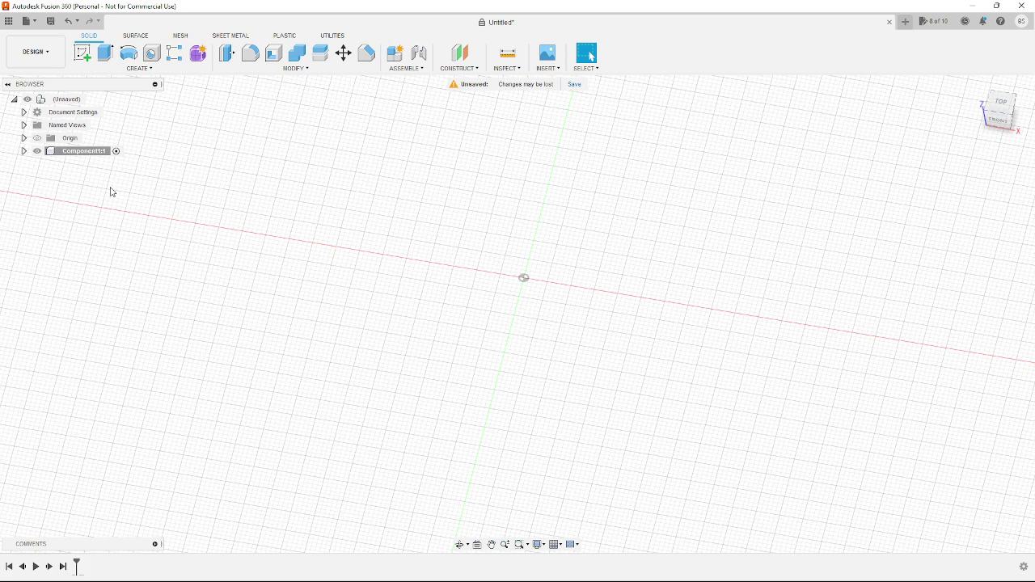
Show Component1's origin planes and select its XY plane
click(23, 151)
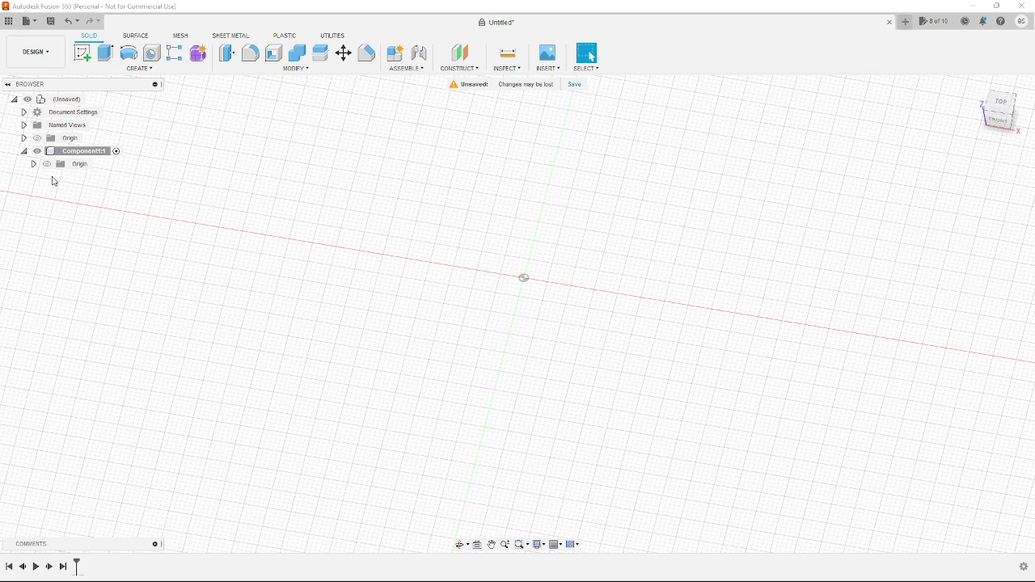
click(47, 164)
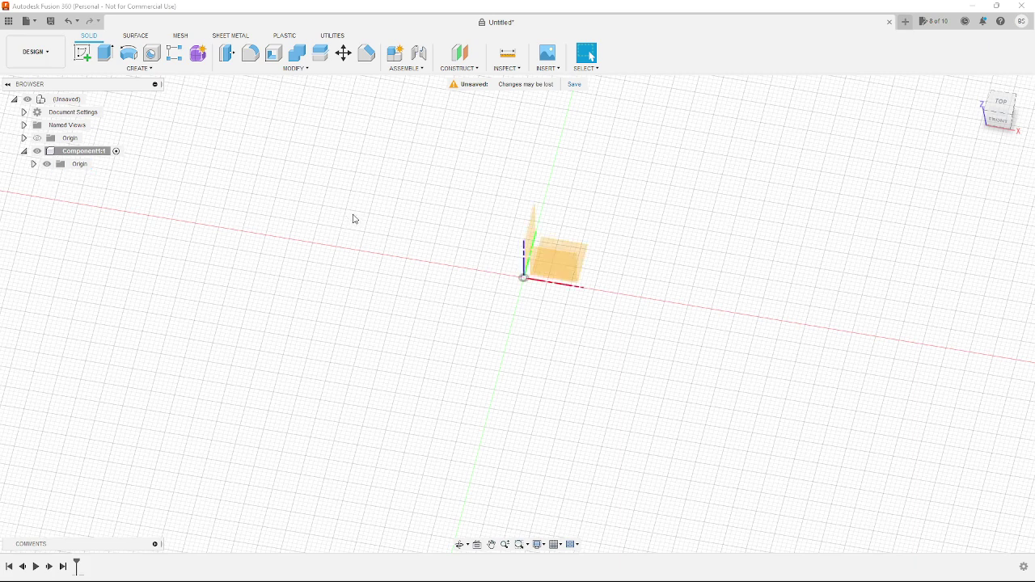
click(578, 257)
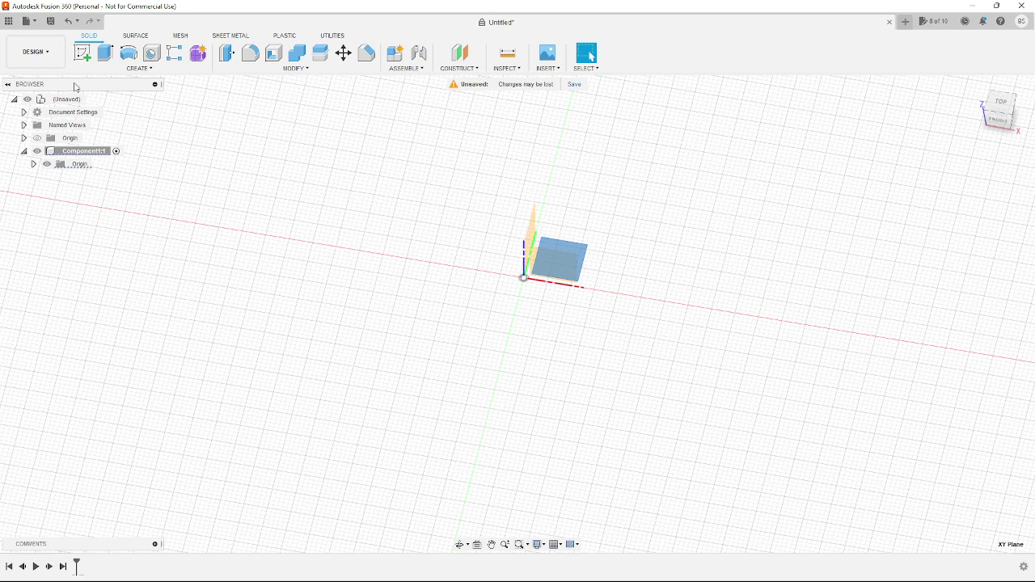
Start a sketch on XY and draw an 18 mm circumscribed hexagon centred on the origin
click(83, 55)
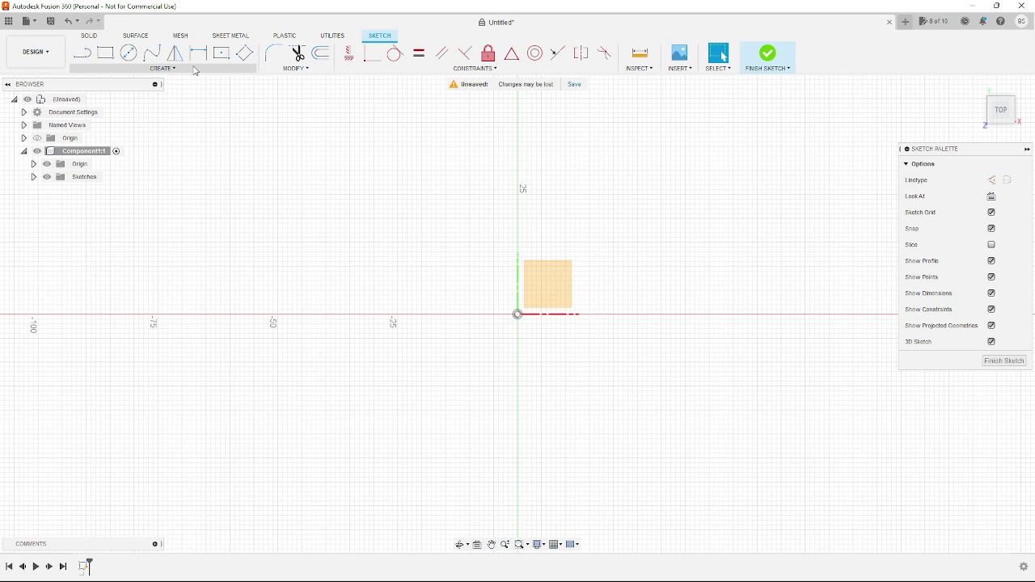
click(186, 71)
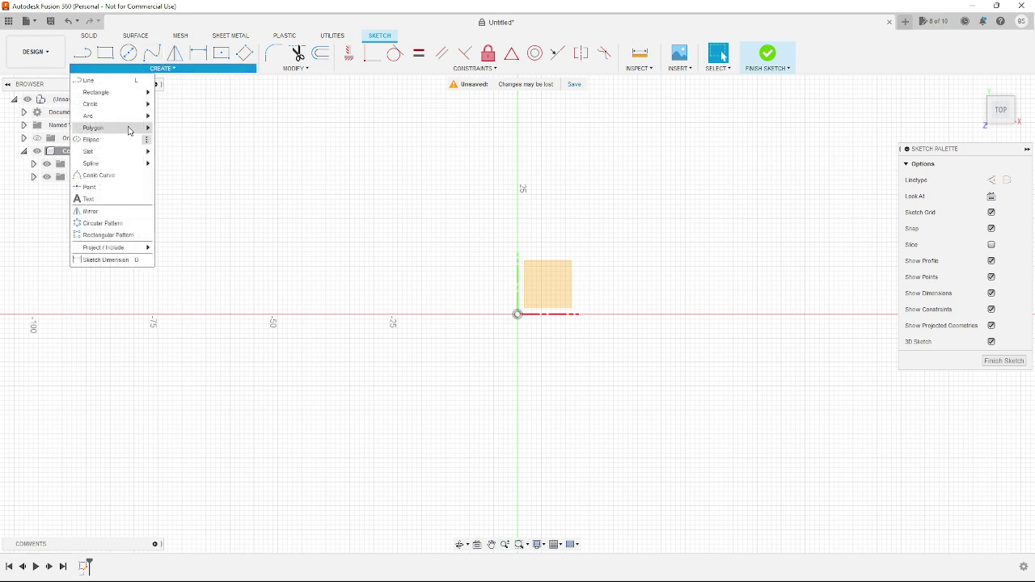
mouse_move(132, 126)
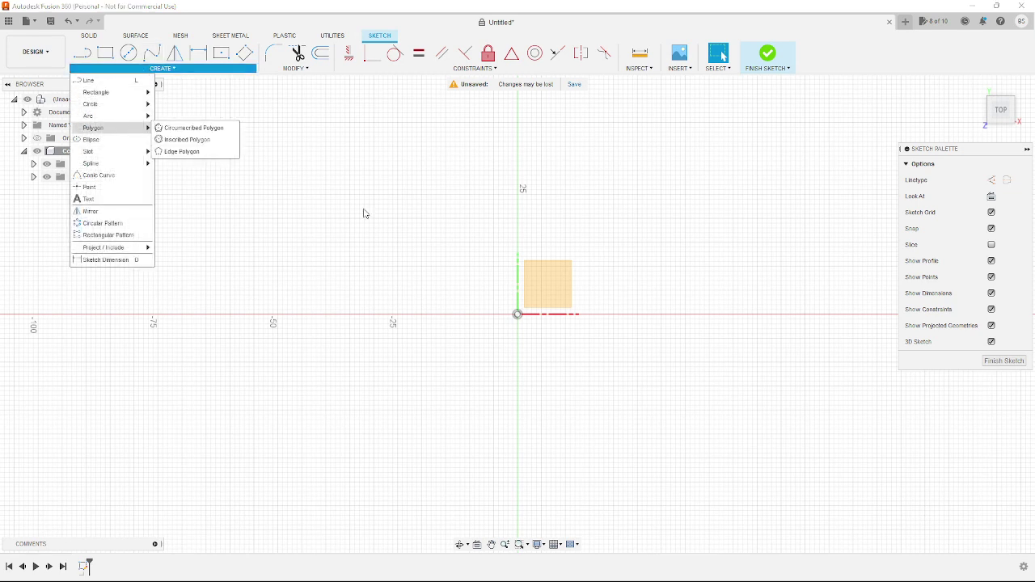
click(180, 127)
click(517, 316)
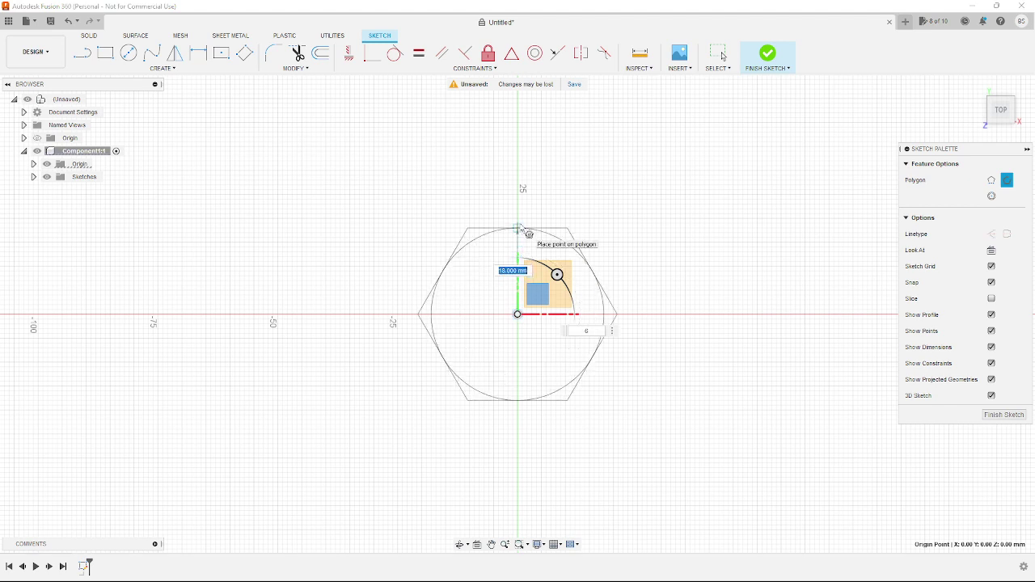
text(18)
click(520, 230)
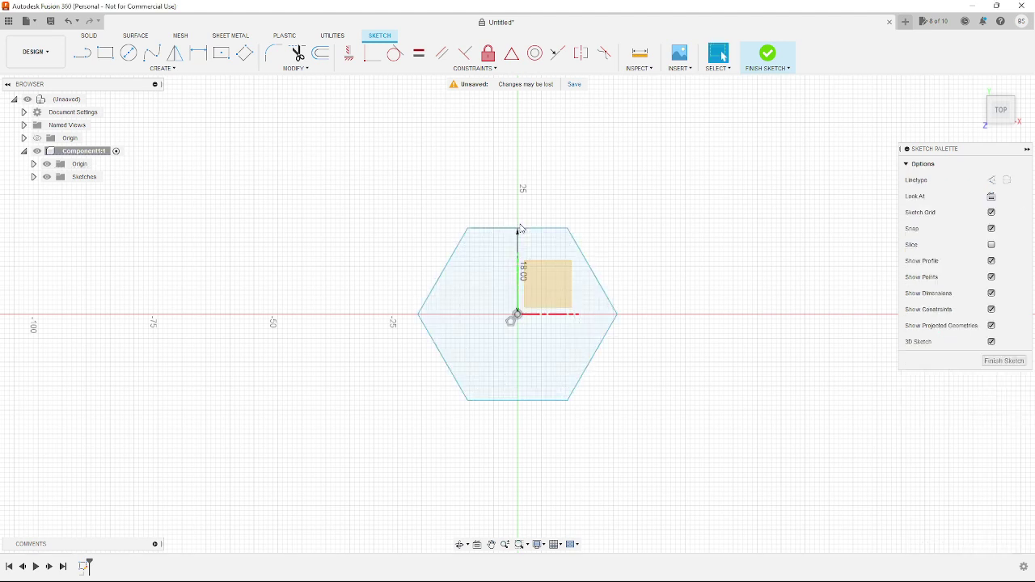
Change the hexagon's size dimension from 18 mm to 12 mm
double_click(524, 275)
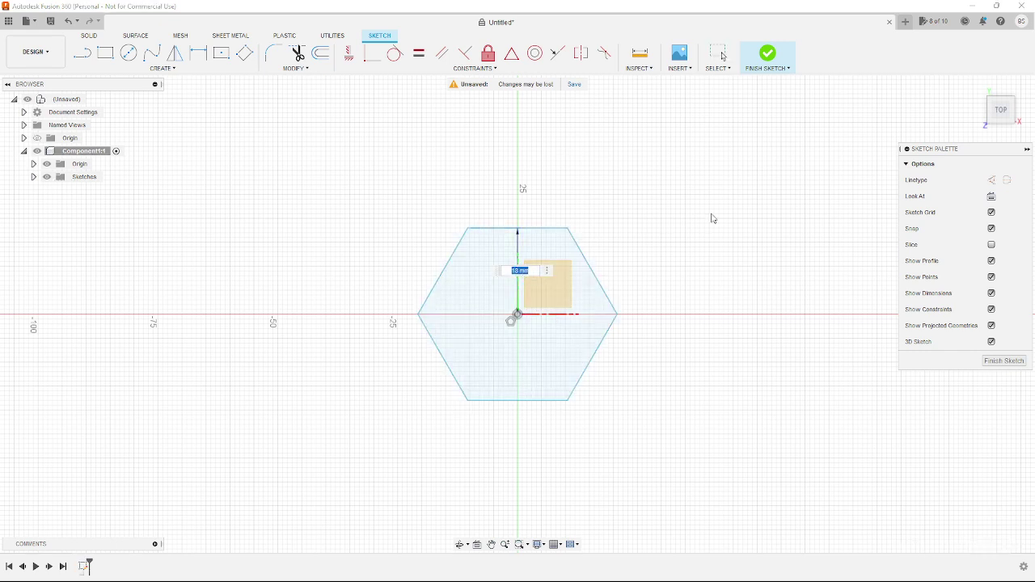
text(12)
key(Return)
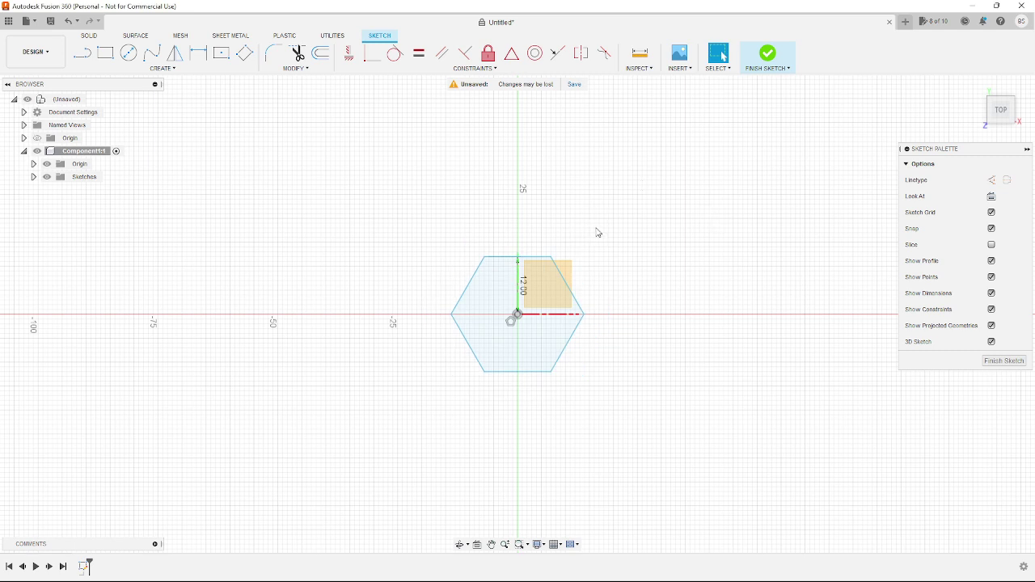
Draw a 48 mm diameter circle centred on the origin, then finish the sketch
click(129, 52)
click(518, 315)
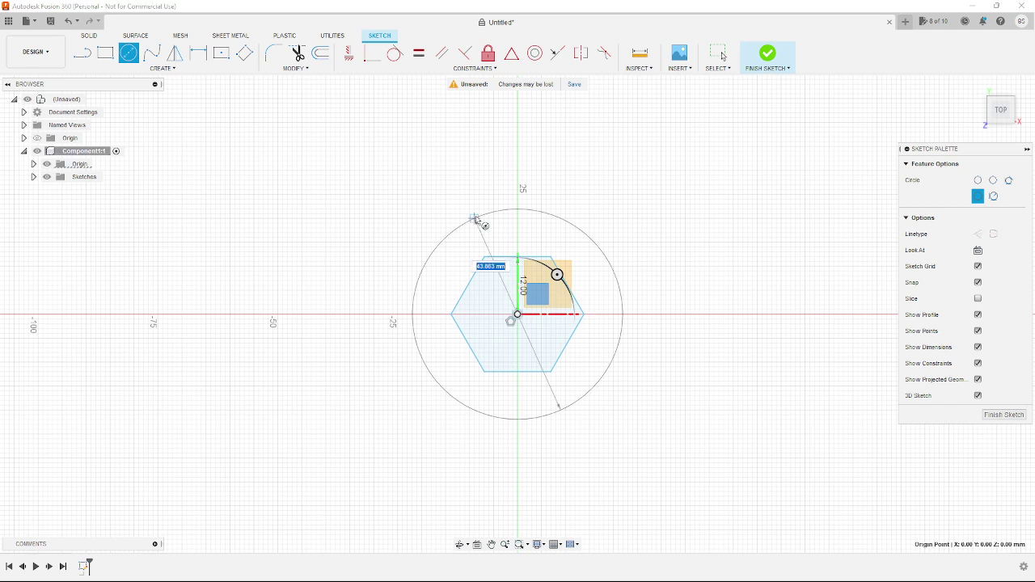
click(518, 199)
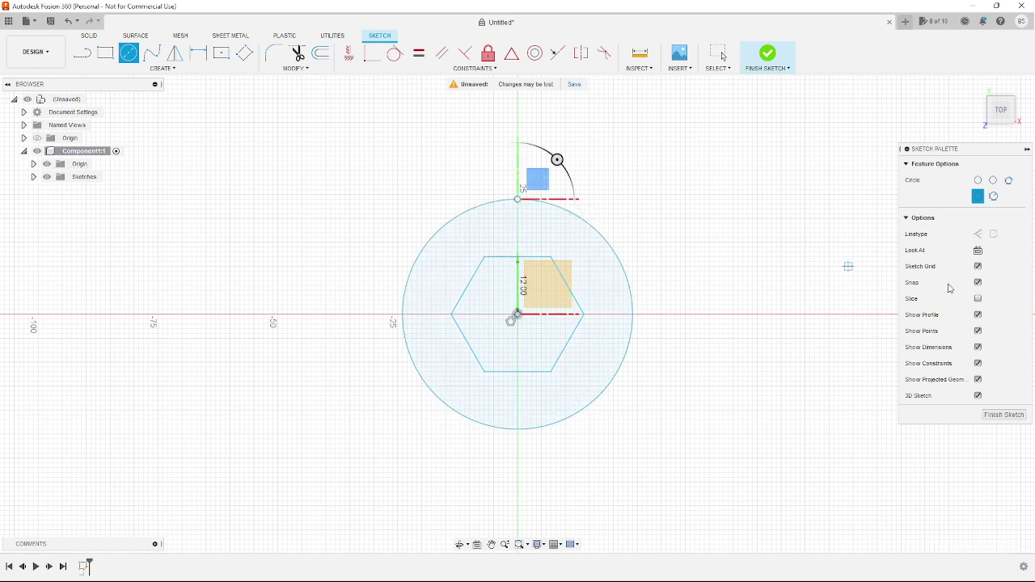
click(1008, 416)
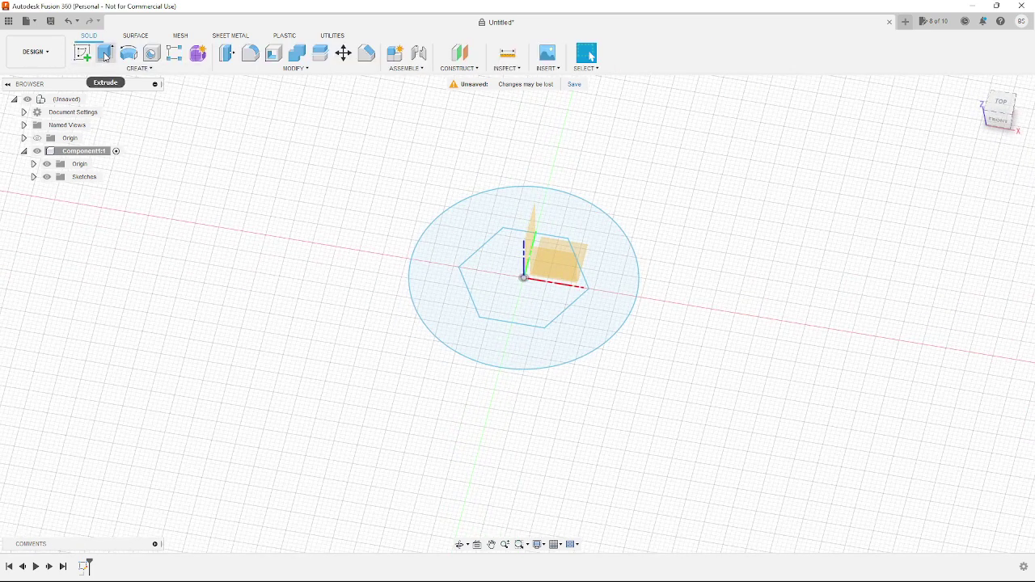
Extrude the ring profile 39 mm as a new body
click(105, 53)
click(565, 212)
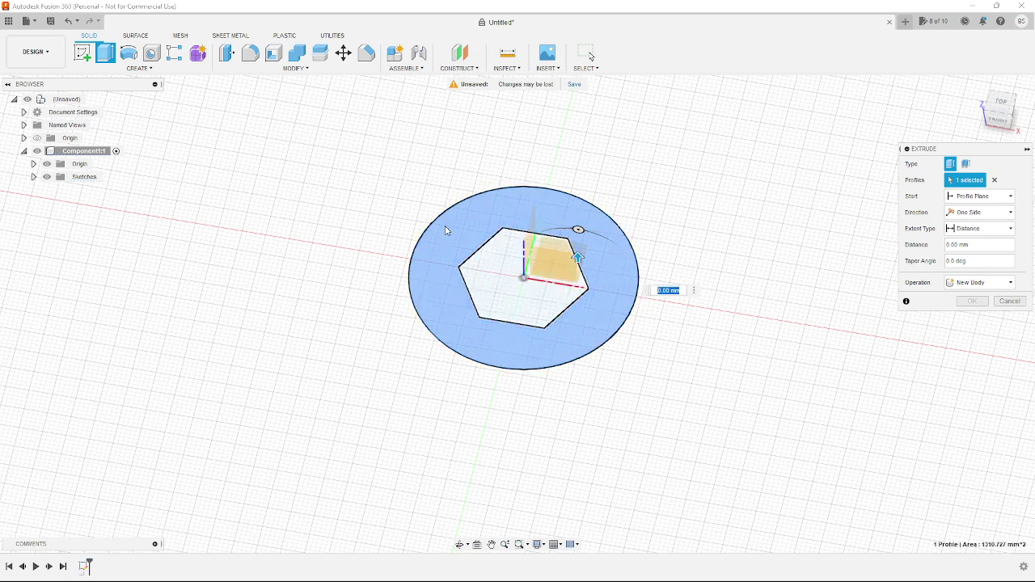
text(39)
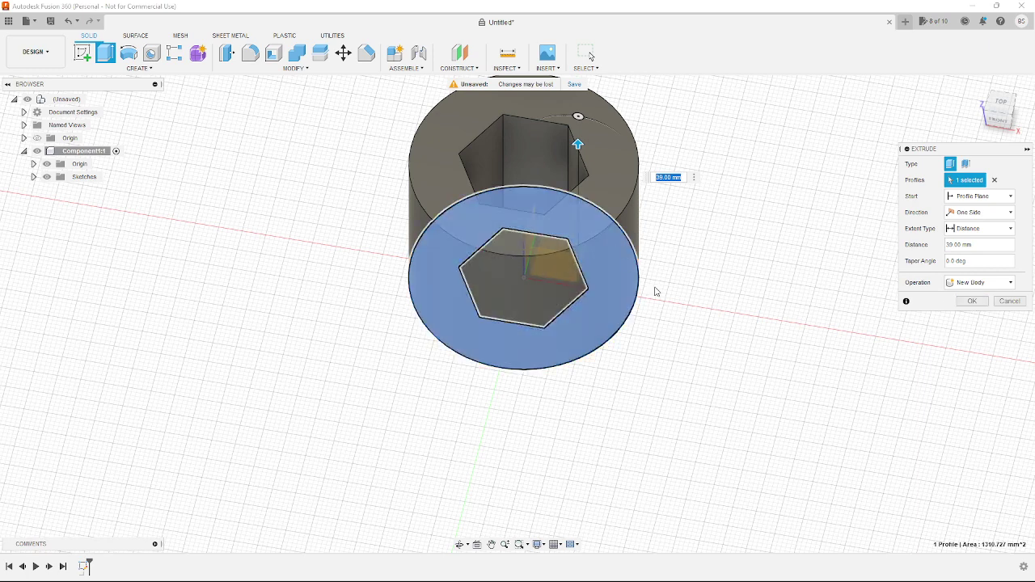
click(1003, 283)
click(1008, 285)
click(969, 301)
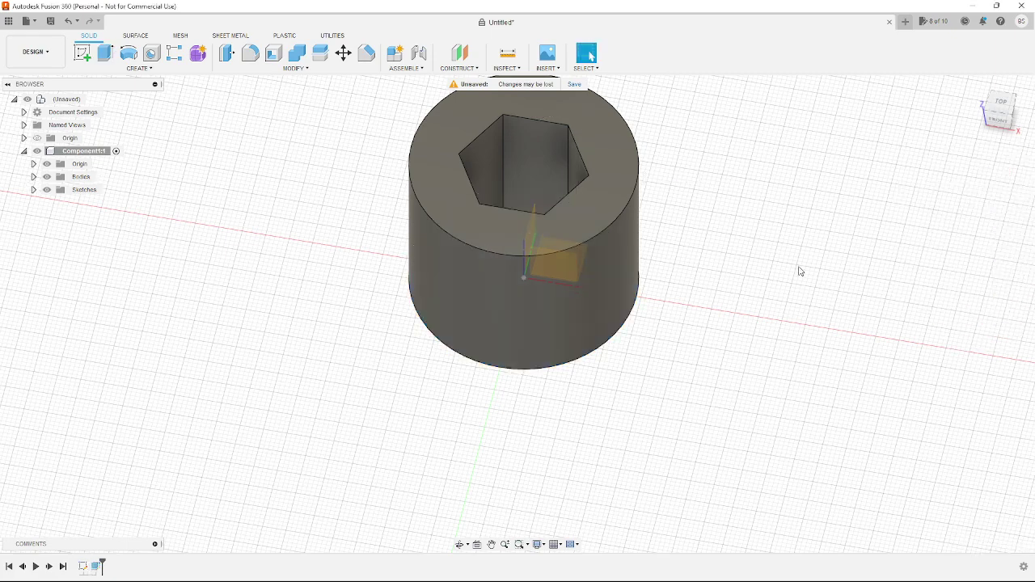
Select all six top edges of the hex hole, leaving the top face unselected
middle_drag(641, 368, 547, 280)
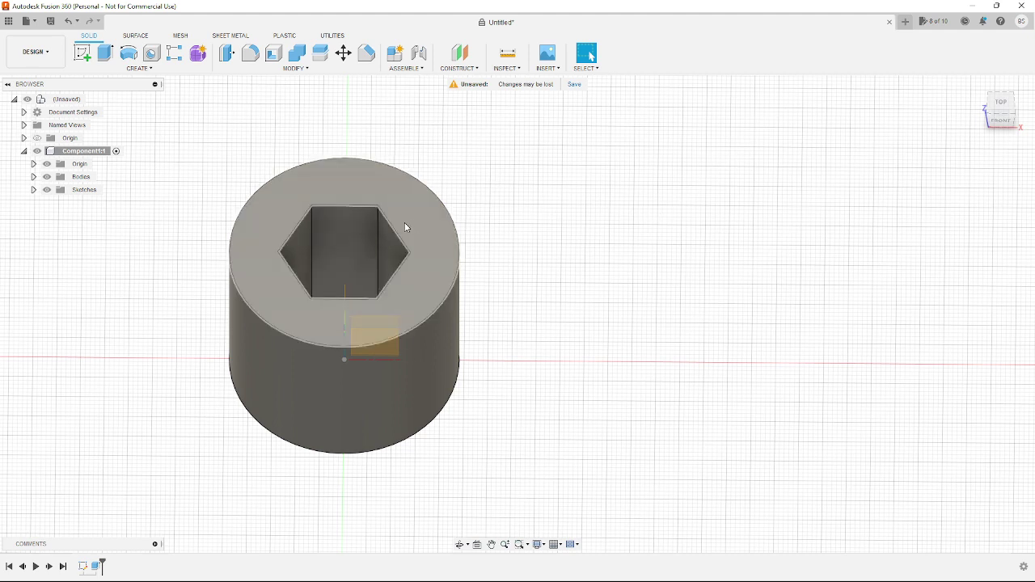
click(353, 205)
shift+click(353, 207)
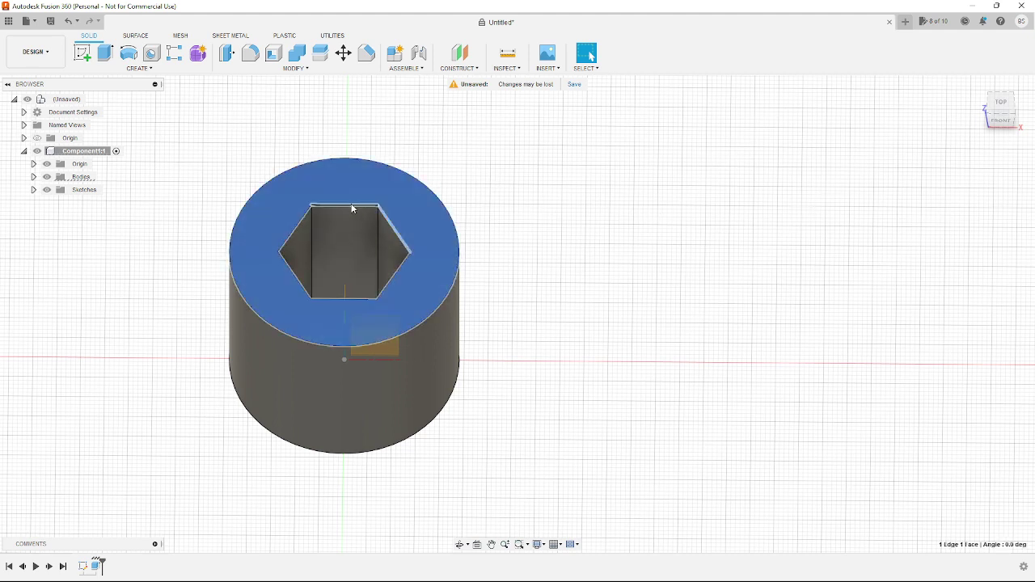
shift+click(414, 223)
shift+click(394, 231)
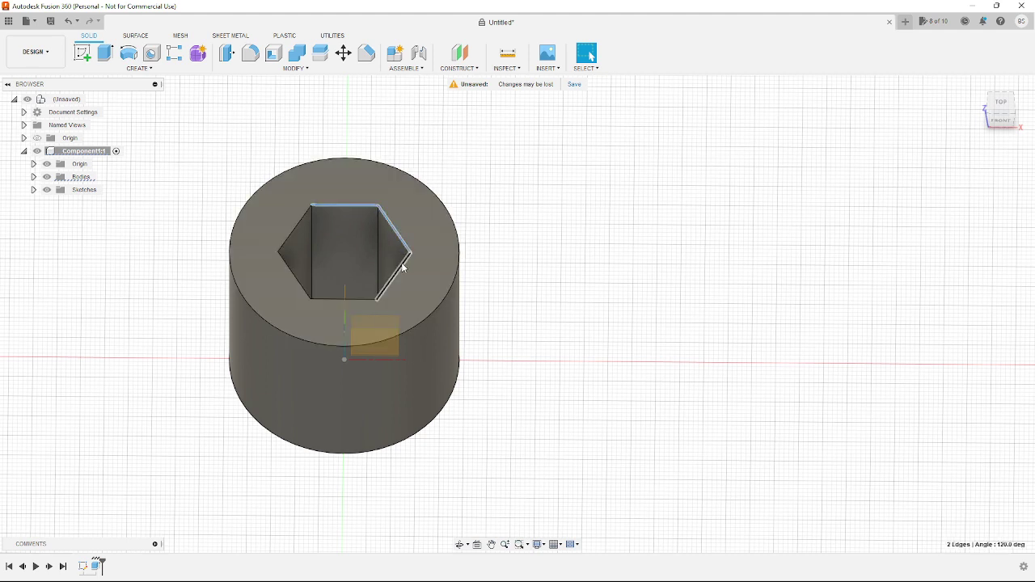
shift+click(401, 267)
shift+click(350, 299)
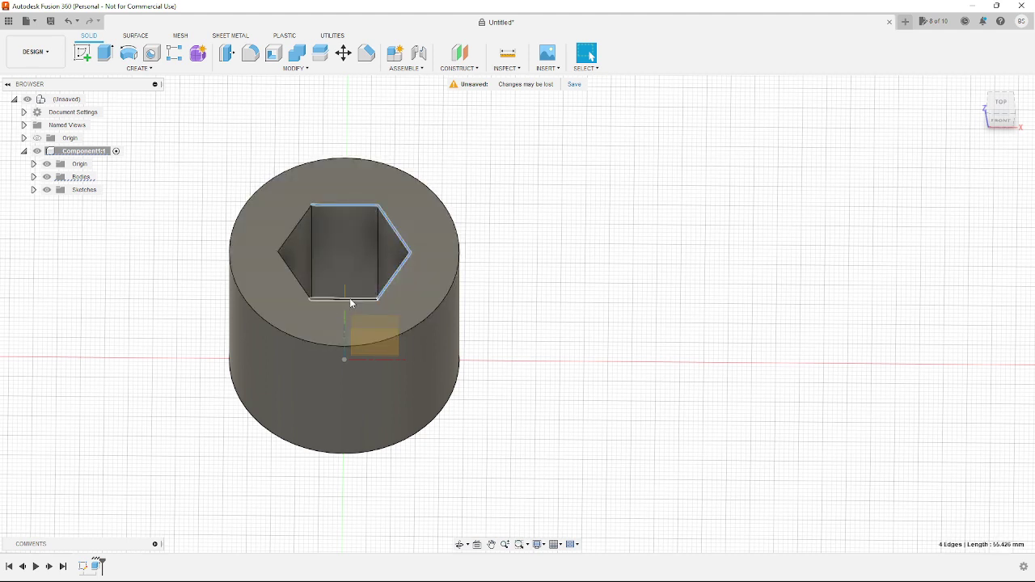
shift+click(298, 284)
shift+click(289, 236)
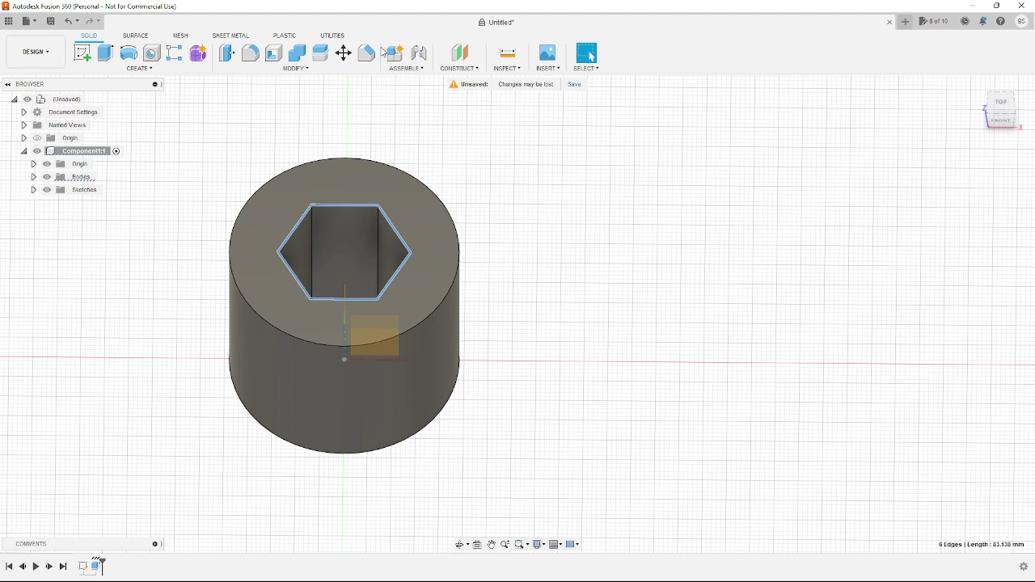
Apply a 6 mm equal-distance chamfer to the six hex hole edges
click(368, 54)
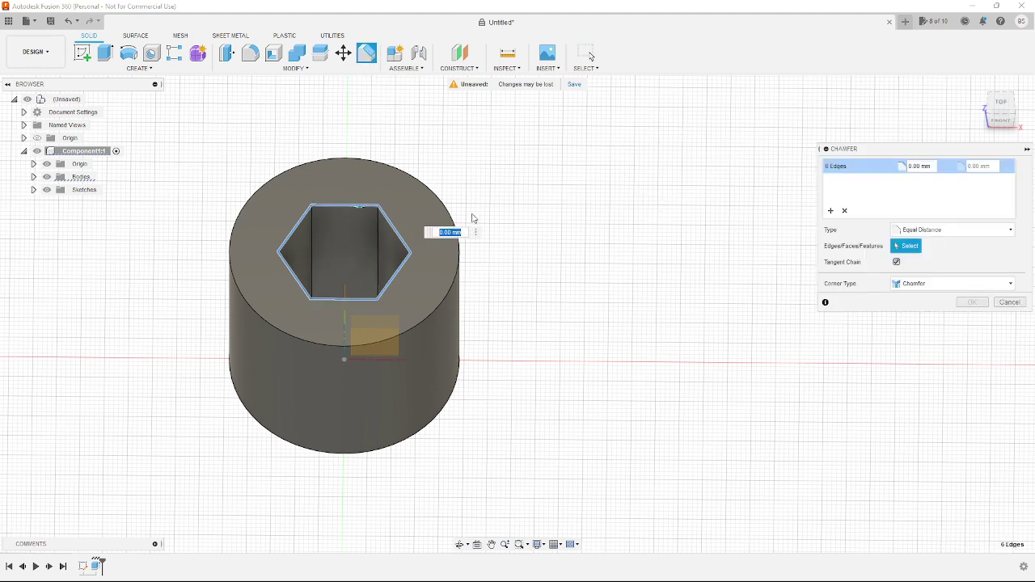
shift+middle_drag(519, 205, 397, 248)
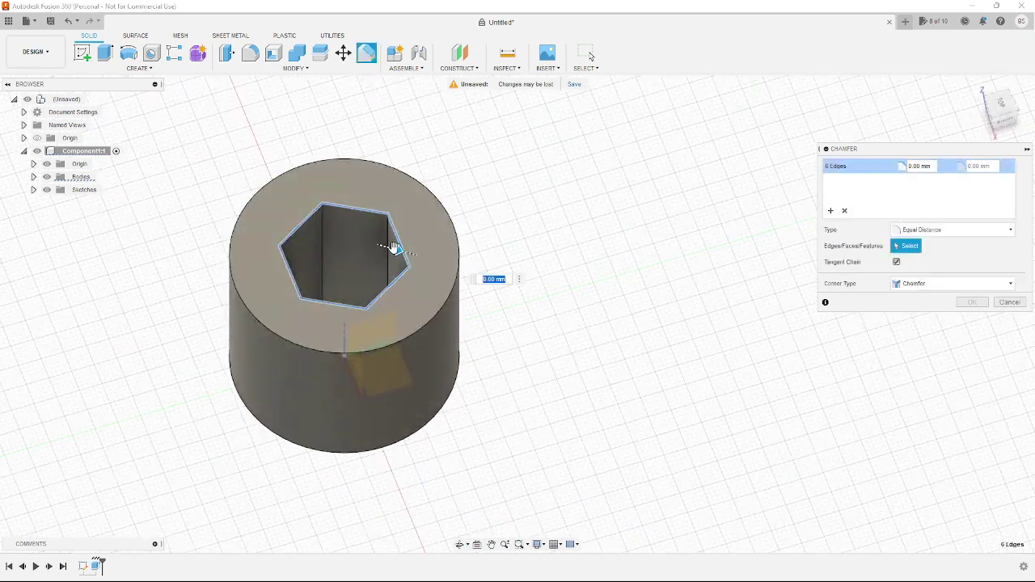
drag(394, 246, 408, 250)
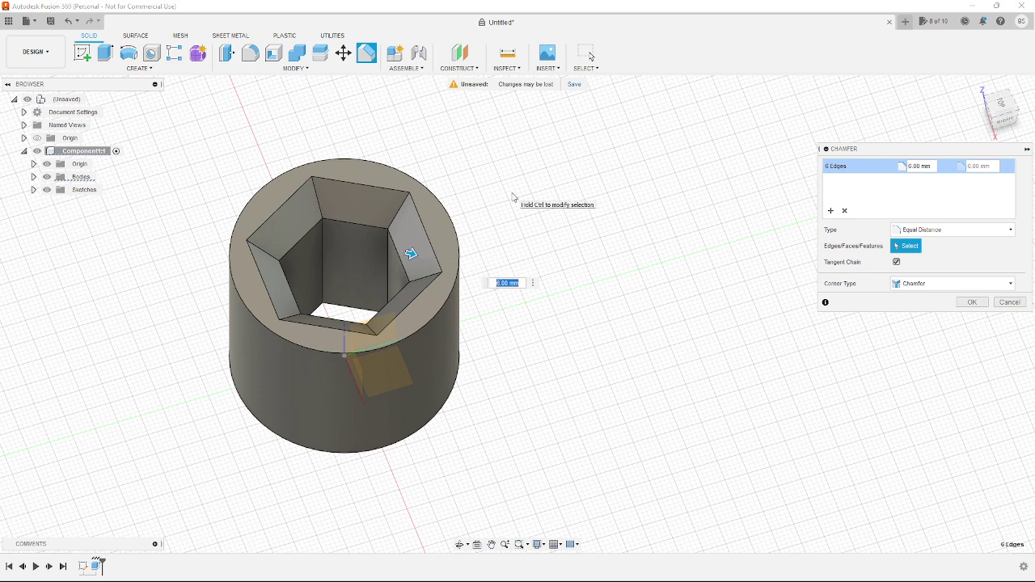
text(60)
key(Return)
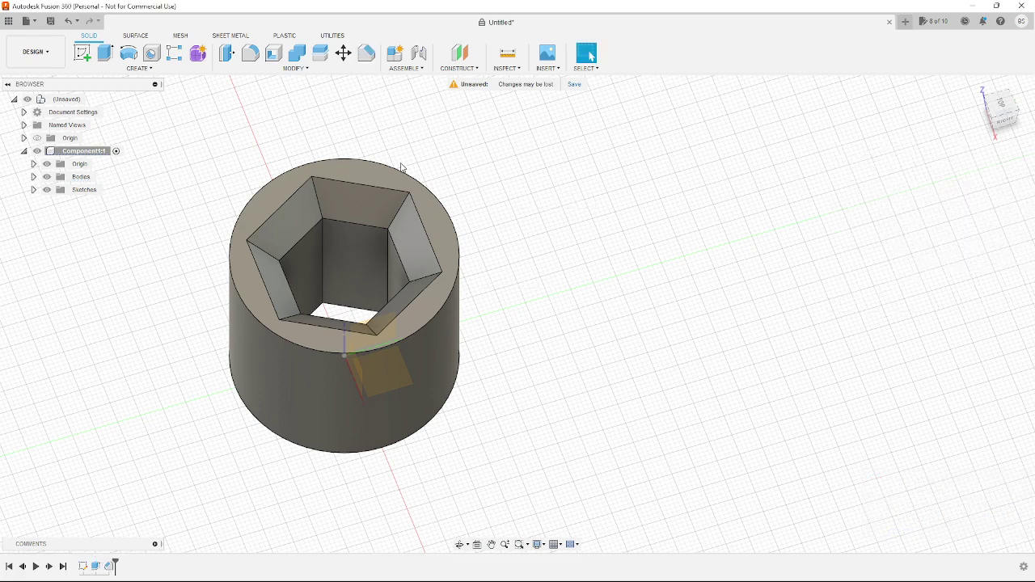
Start a new sketch on the socket's upper-right chamfer face
shift+middle_drag(547, 273, 633, 280)
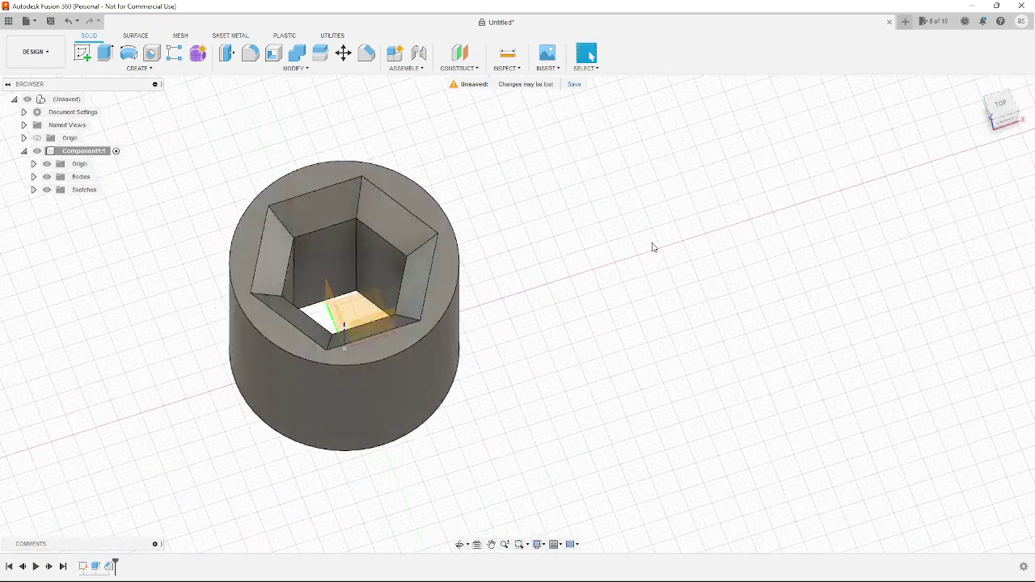
middle_drag(521, 221, 643, 211)
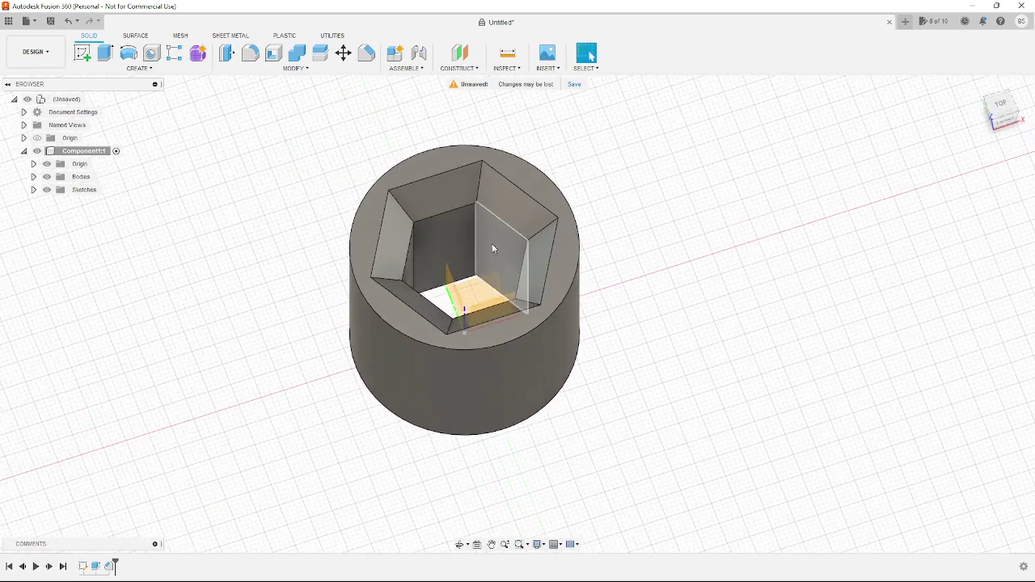
click(518, 245)
click(523, 203)
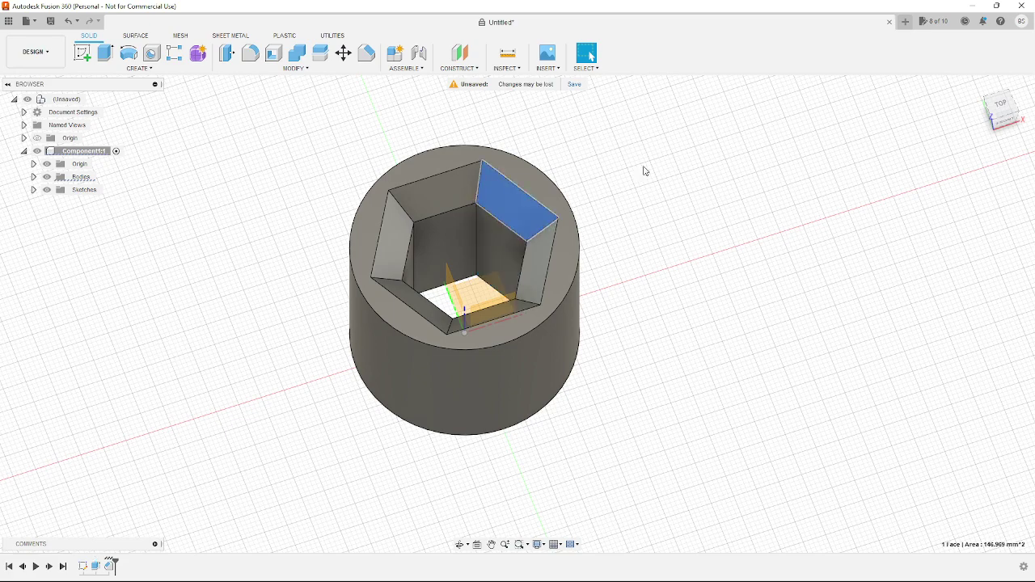
click(82, 54)
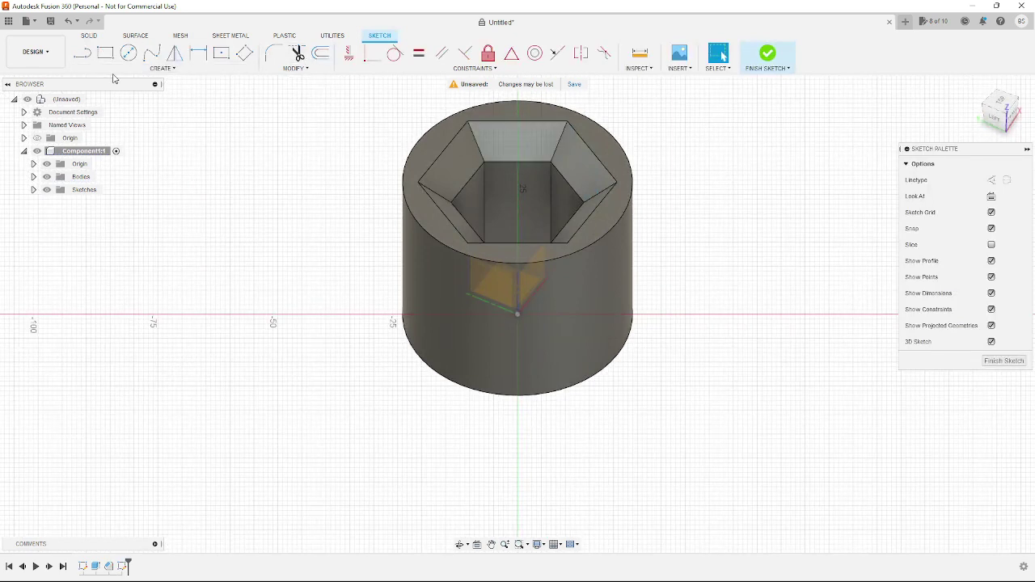
Draw a 5 mm diameter circle on the chamfer face and finish the sketch
click(128, 52)
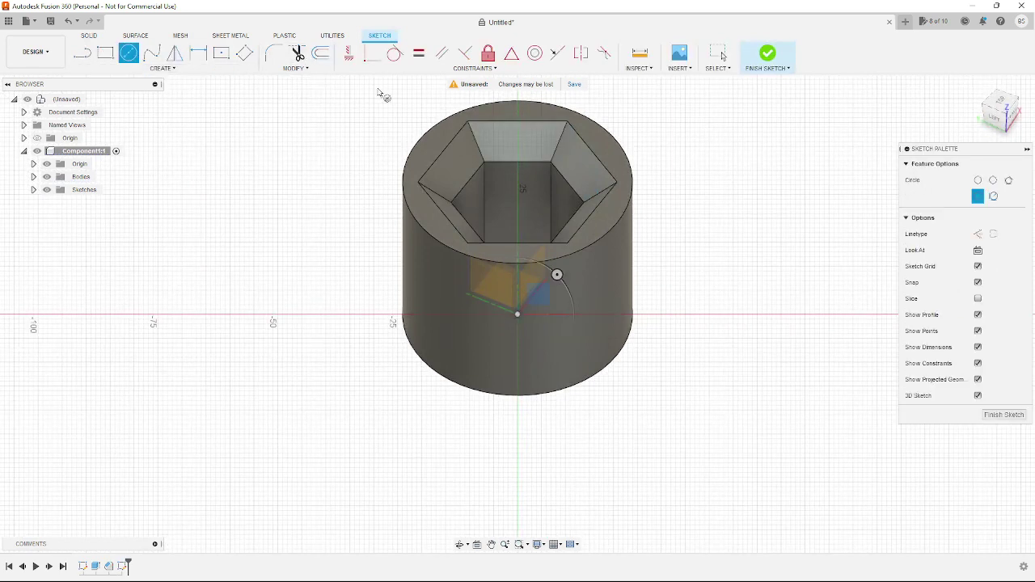
click(517, 142)
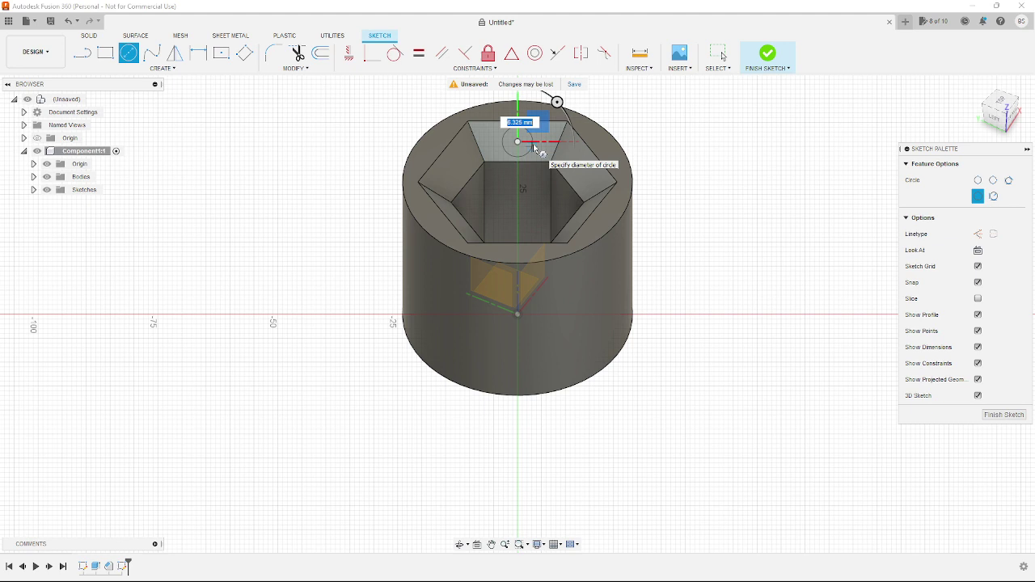
text(5)
key(Return)
key(Escape)
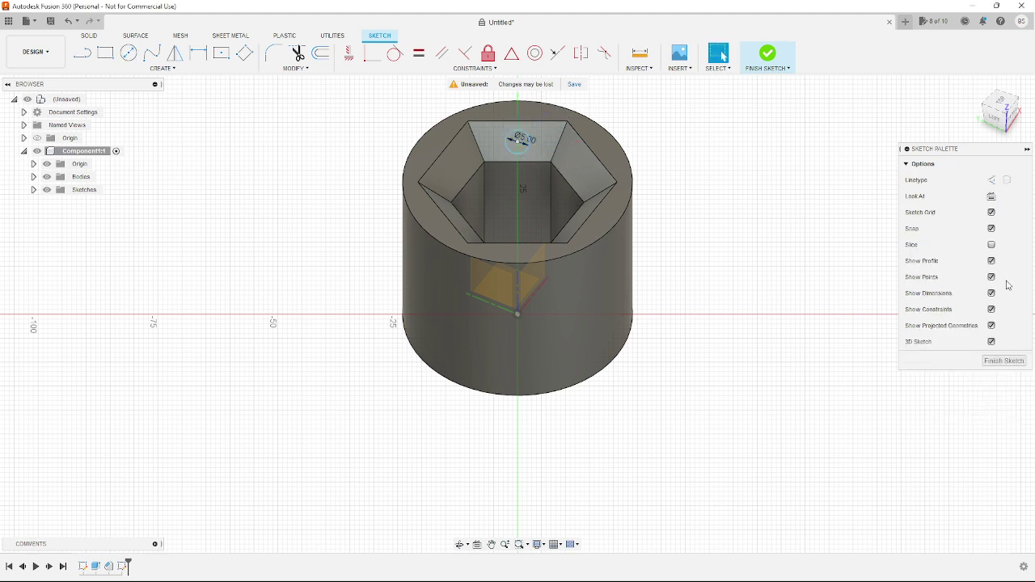
click(1004, 361)
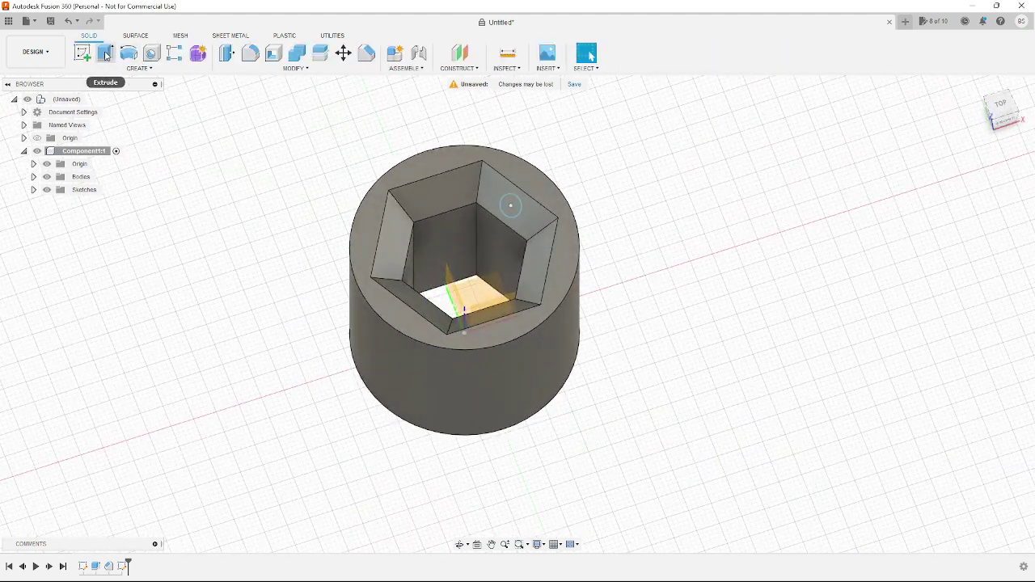
Extrude the 5 mm circle as a 42 mm cut, then select the new hole's inner face
click(105, 55)
click(506, 206)
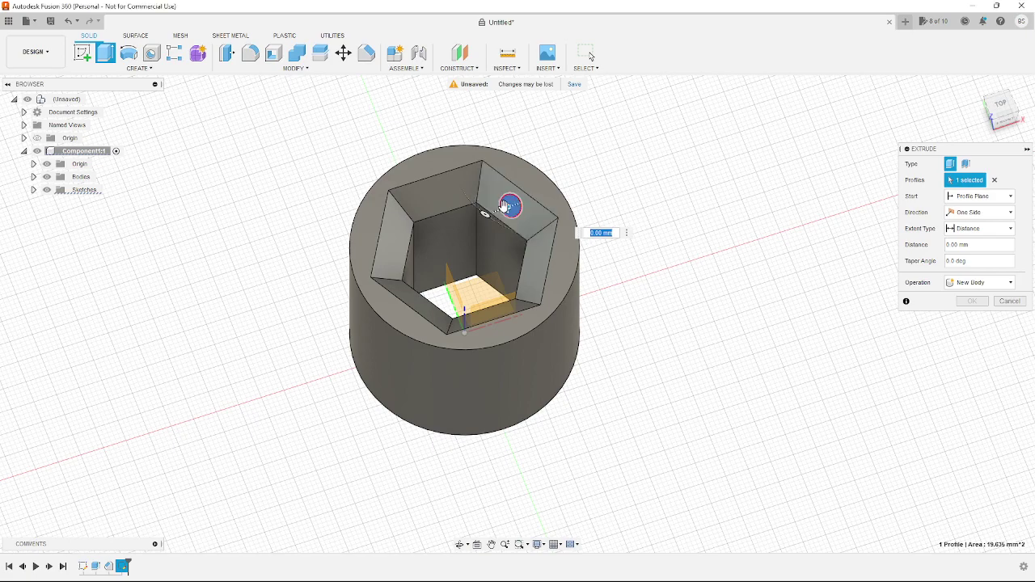
drag(504, 206, 607, 173)
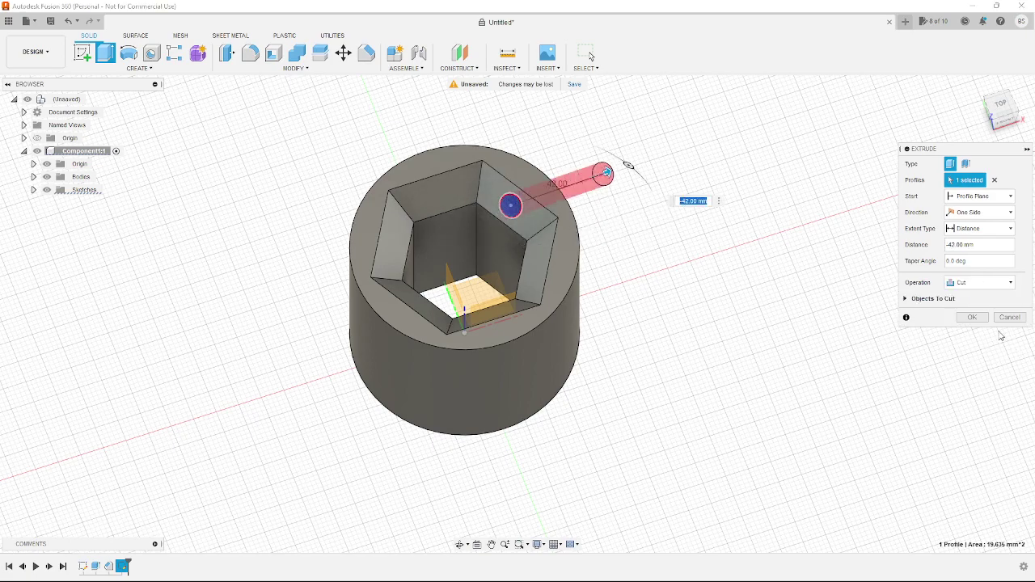
click(972, 317)
shift+middle_drag(619, 225, 533, 196)
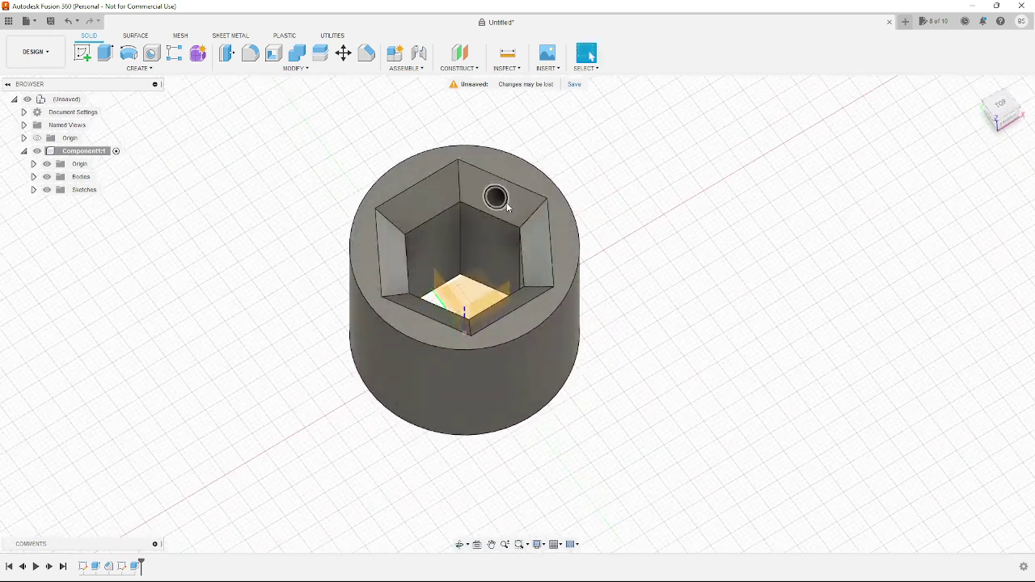
click(508, 192)
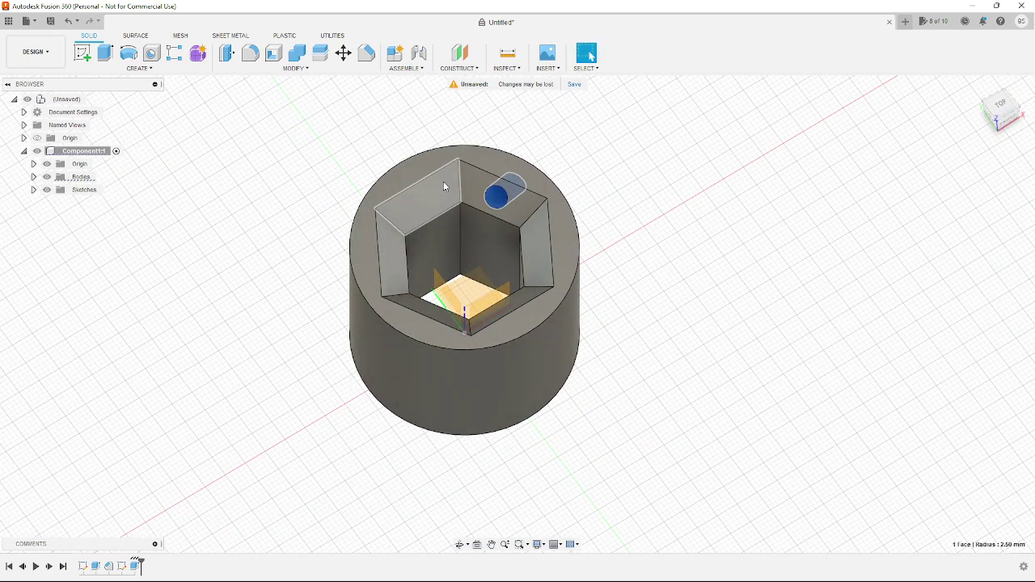
Add a modeled, full-length ISO Metric M5x0.8 thread to the side hole
click(153, 70)
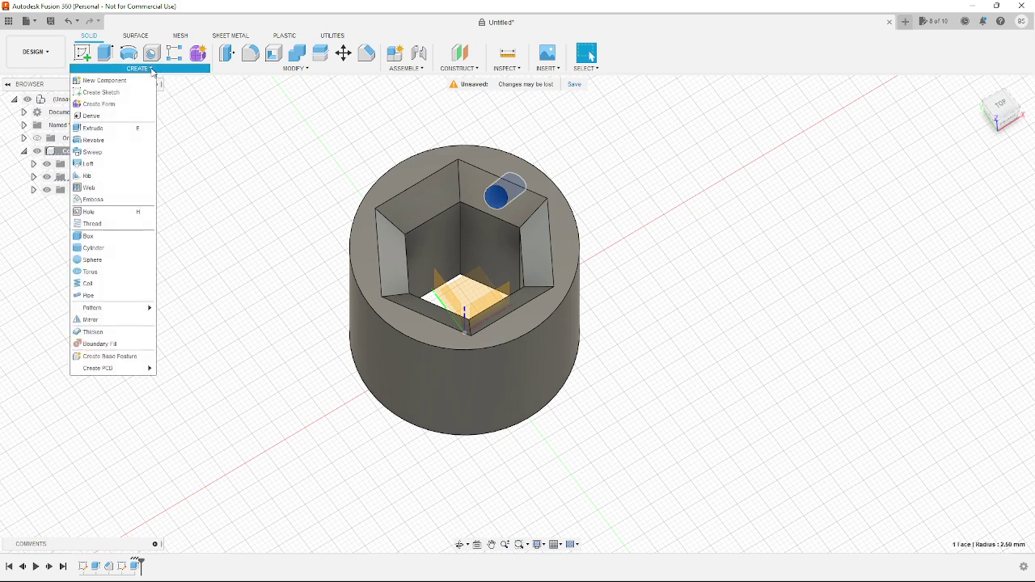
click(92, 224)
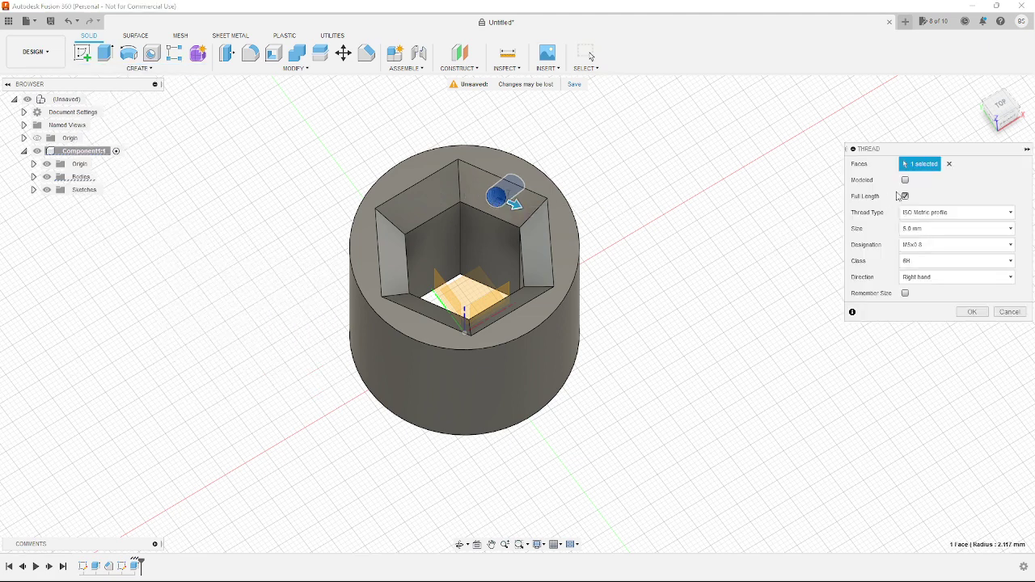
click(905, 179)
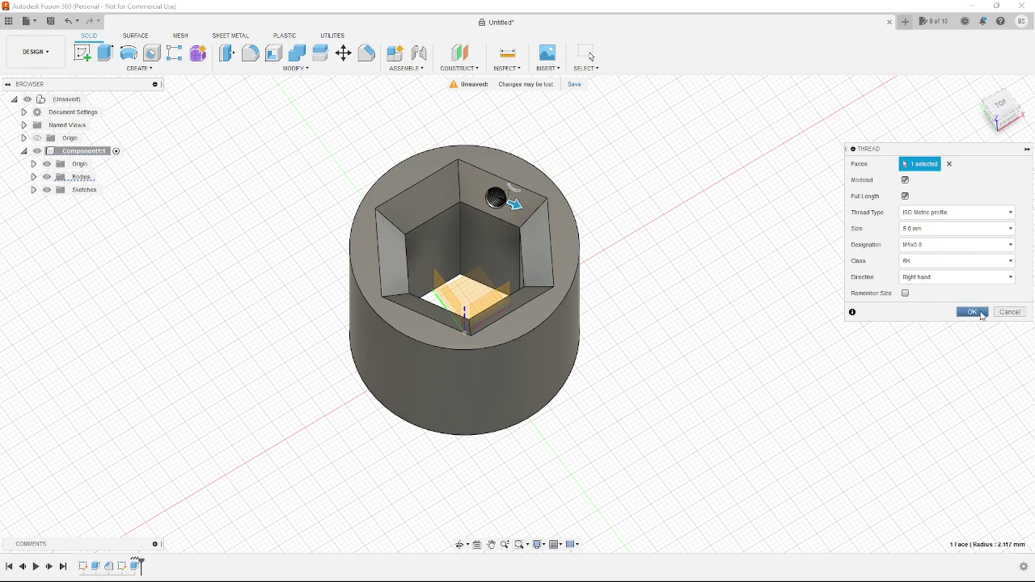
click(981, 313)
scroll(501, 198, up, 5)
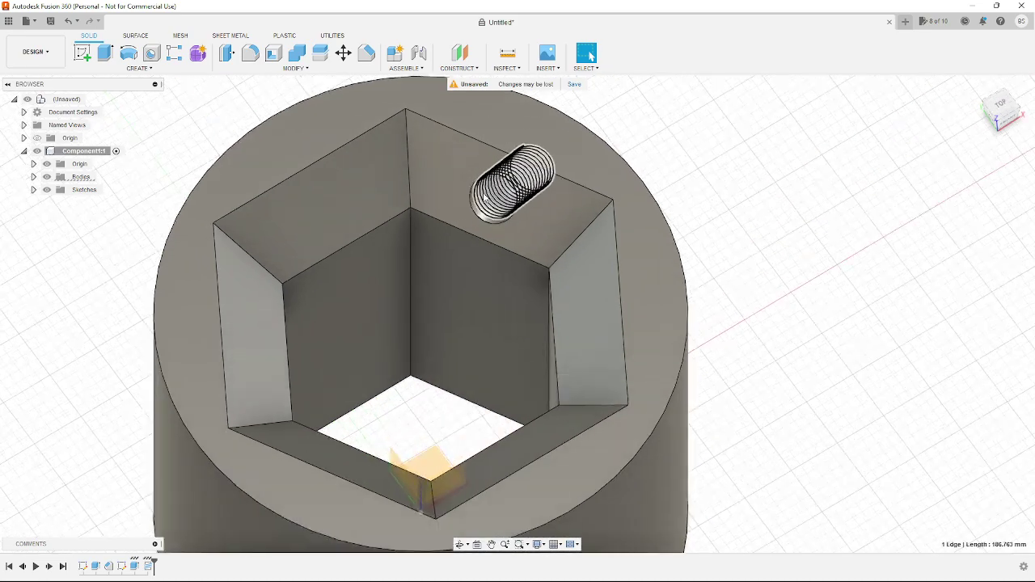
click(485, 198)
scroll(740, 168, down, 6)
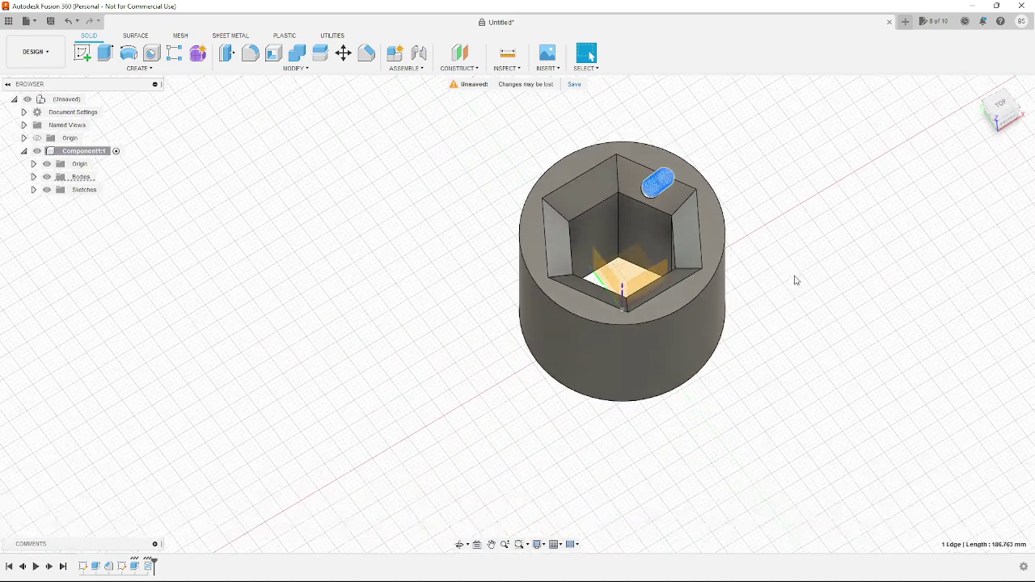
shift+middle_drag(767, 250, 591, 55)
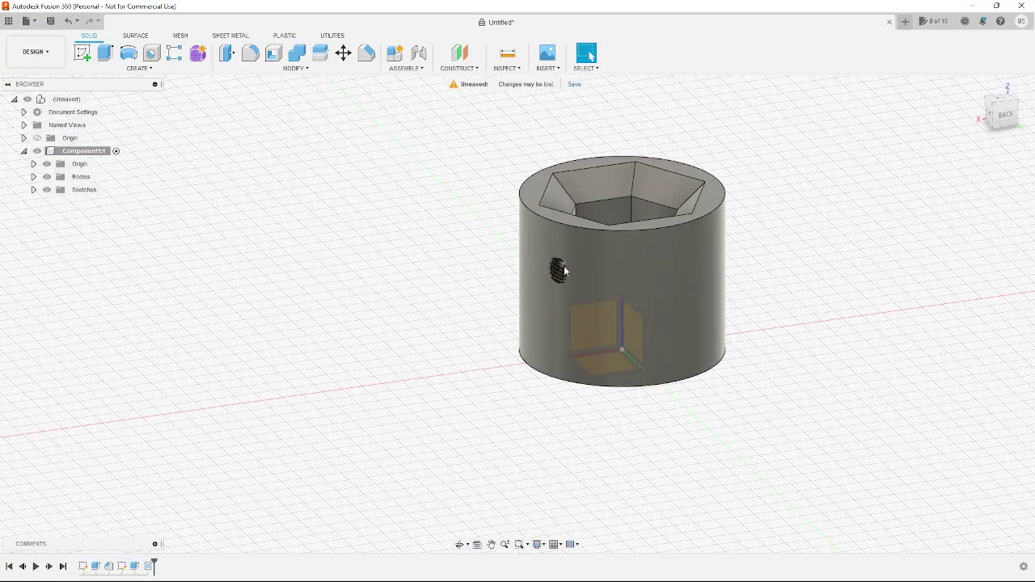
shift+middle_drag(402, 236, 664, 302)
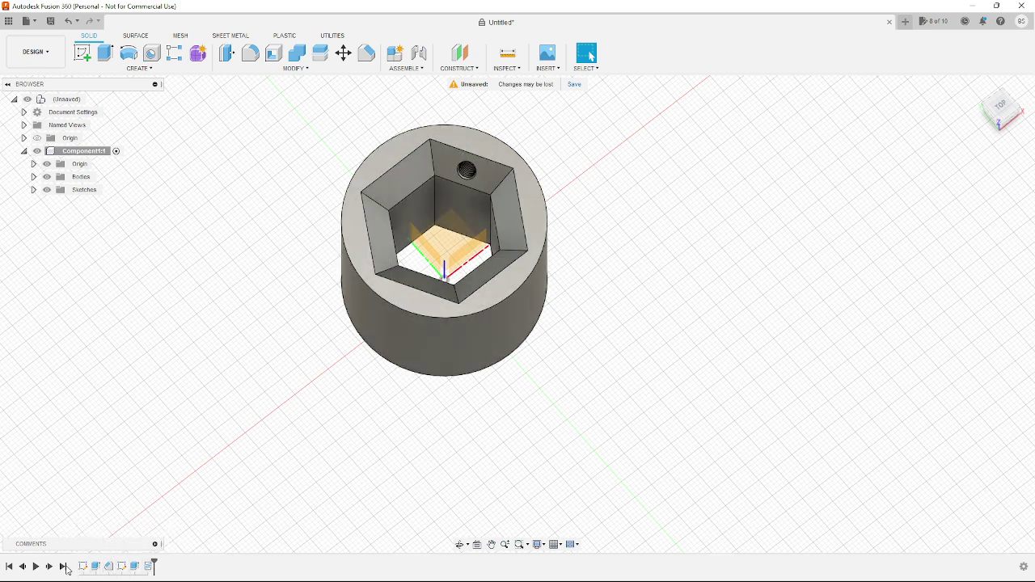
click(23, 568)
click(24, 568)
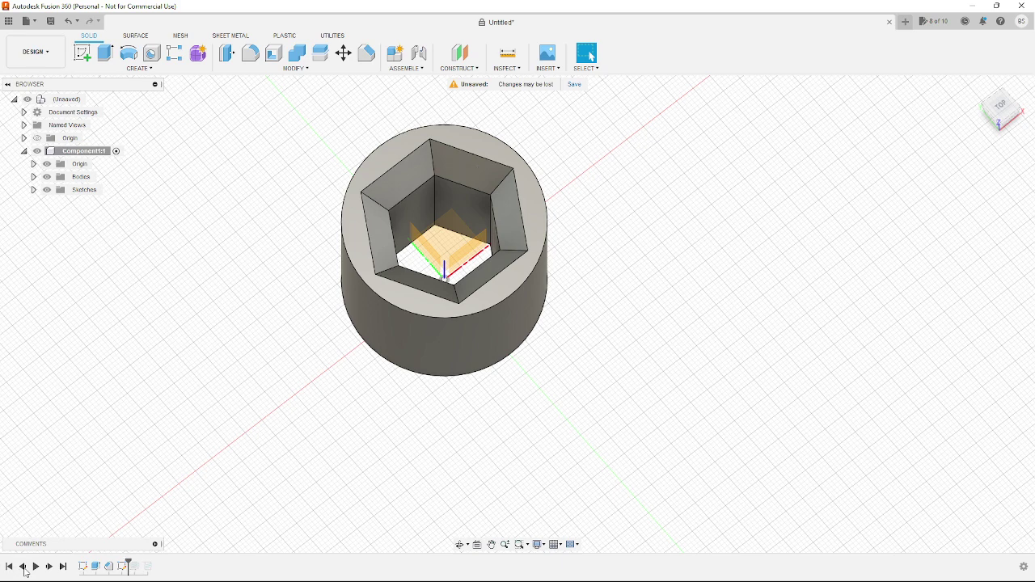
click(23, 569)
click(23, 569)
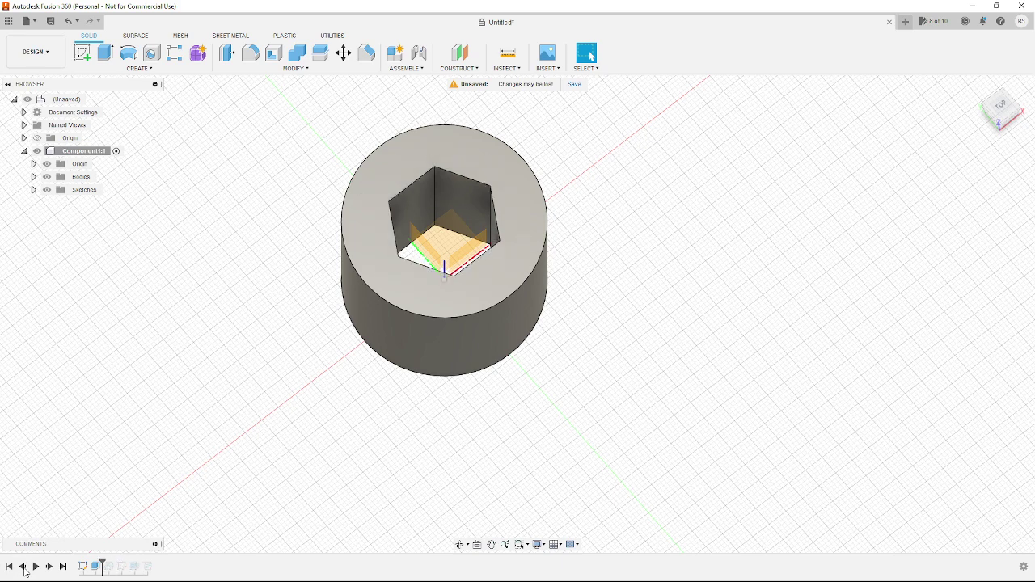
click(24, 568)
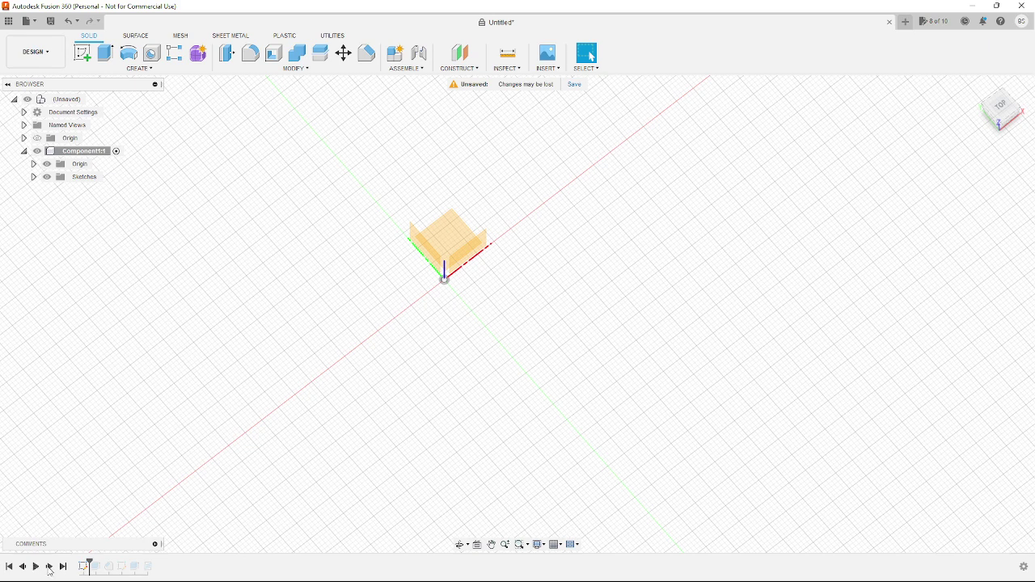
click(49, 568)
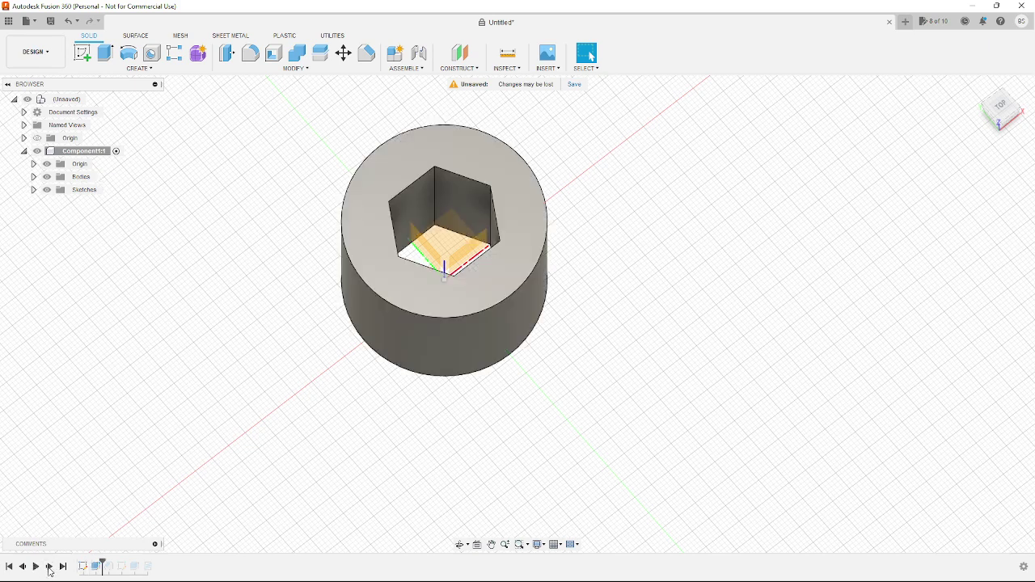
click(49, 568)
click(49, 568)
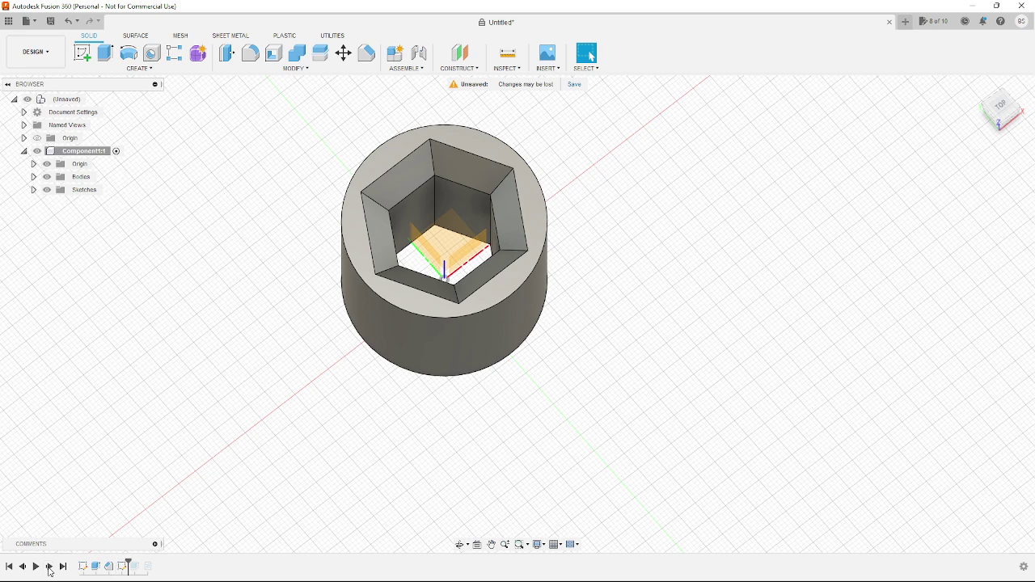
click(50, 568)
click(50, 567)
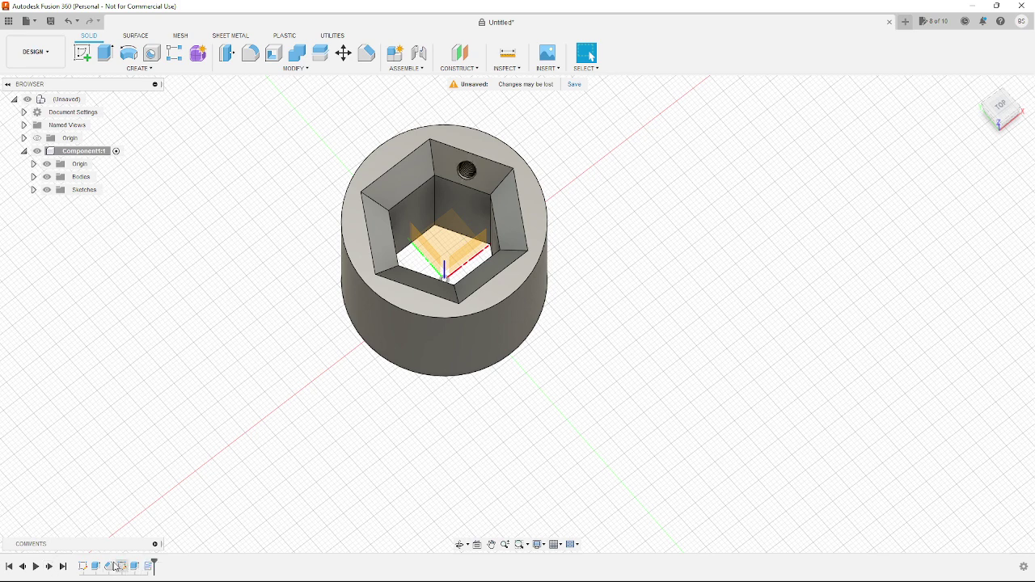
Edit Sketch1 and change the hexagon's size dimension from 12 mm to 10 mm
click(82, 568)
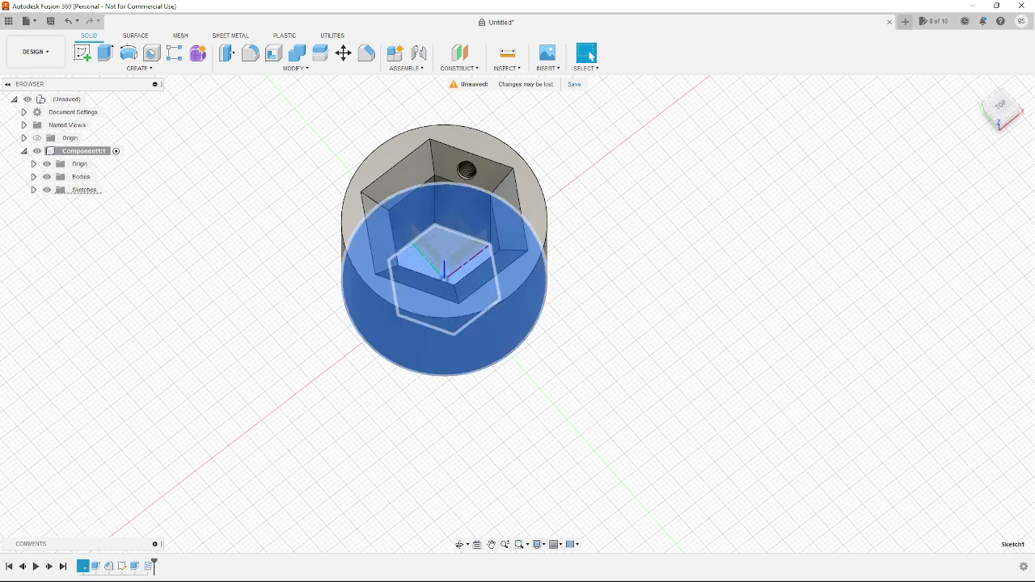
click(86, 569)
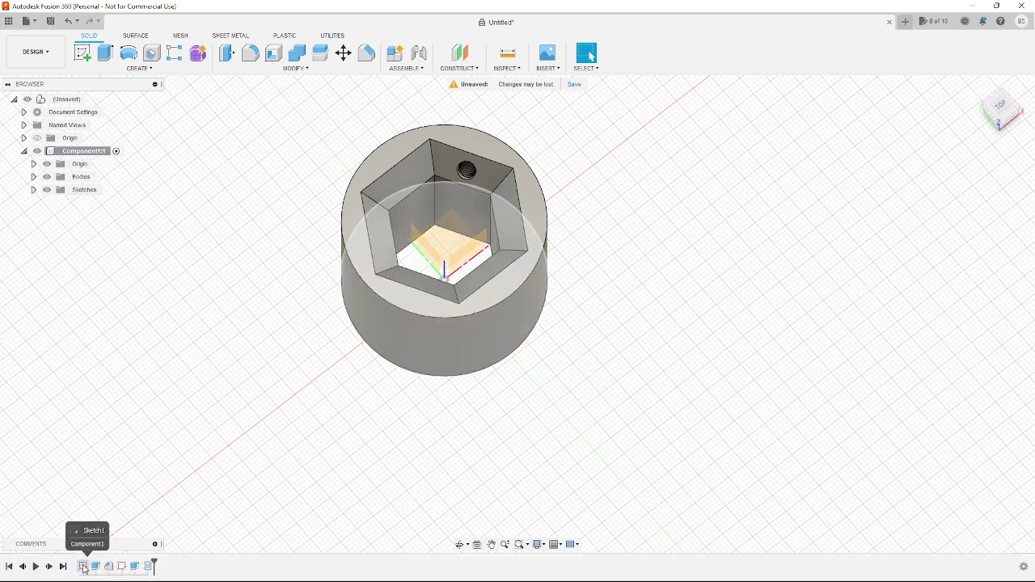
double_click(84, 567)
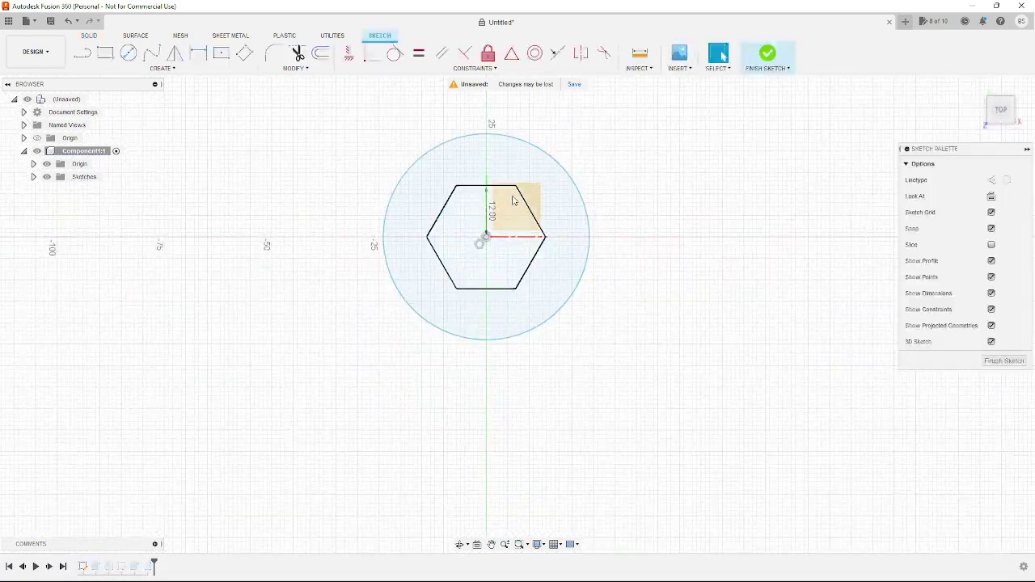
scroll(510, 198, up, 2)
click(482, 223)
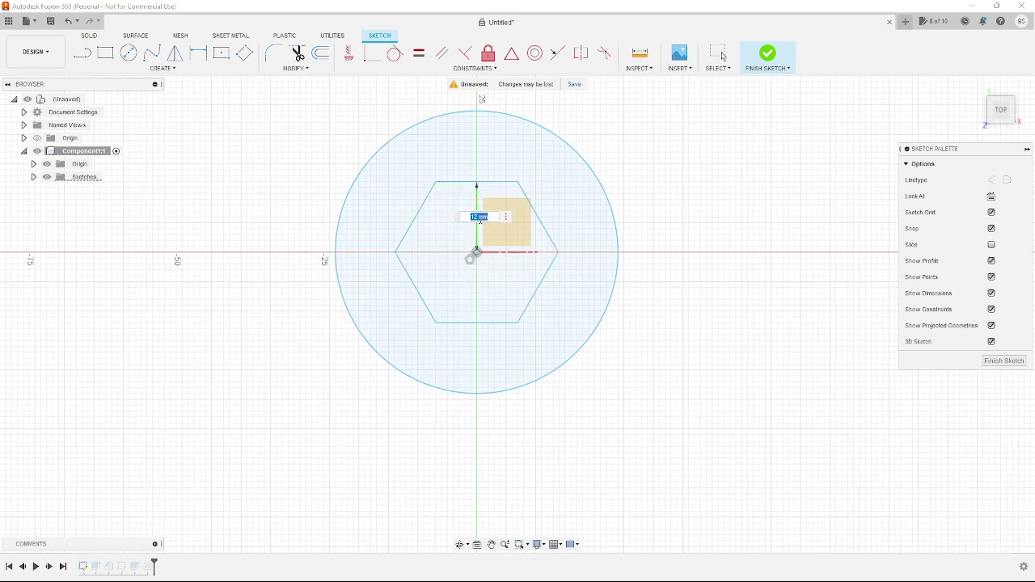
text(10)
key(Return)
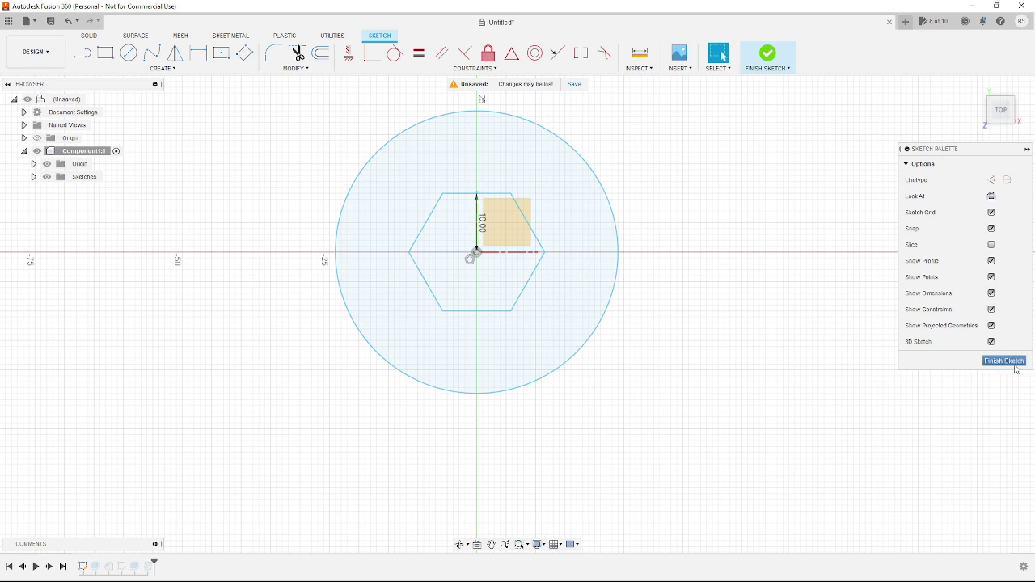
click(1007, 361)
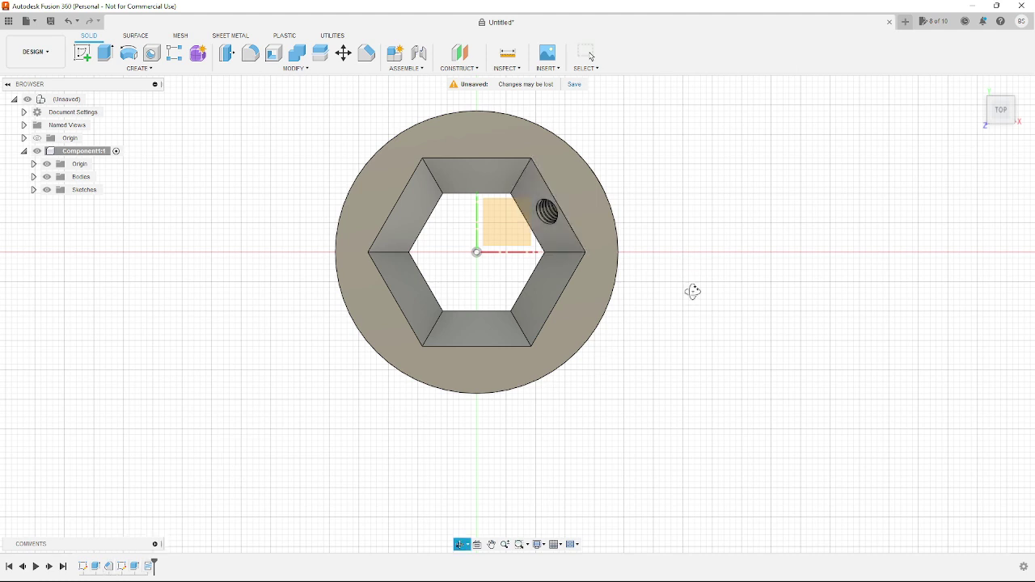
shift+middle_drag(690, 292, 691, 272)
click(522, 152)
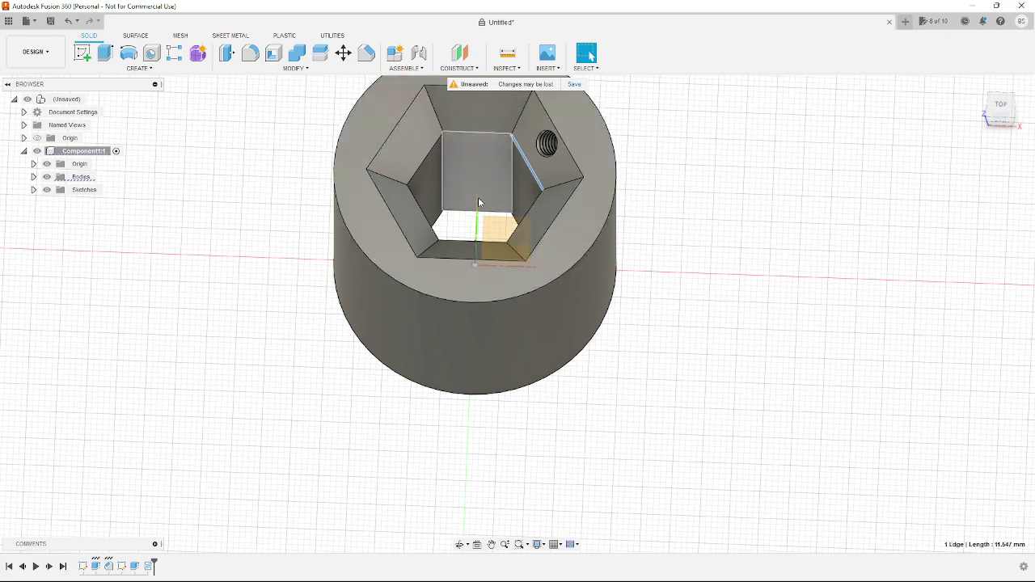
middle_drag(672, 243, 765, 318)
click(561, 307)
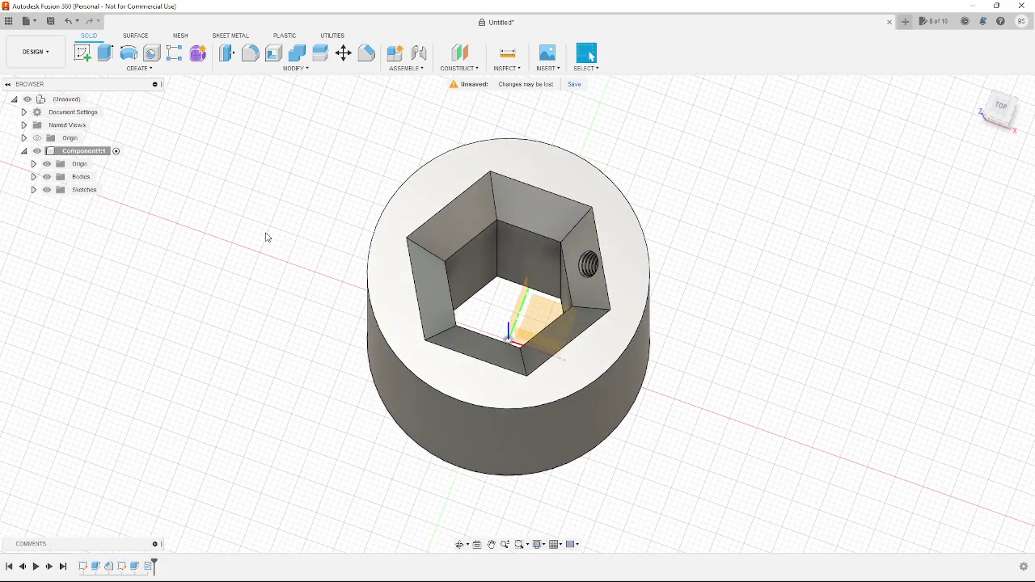
click(432, 176)
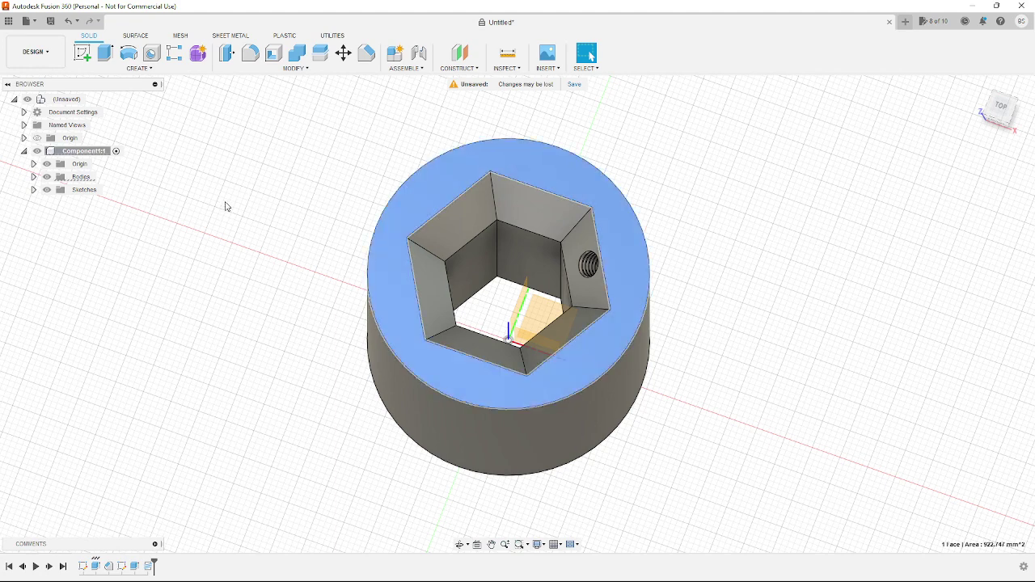